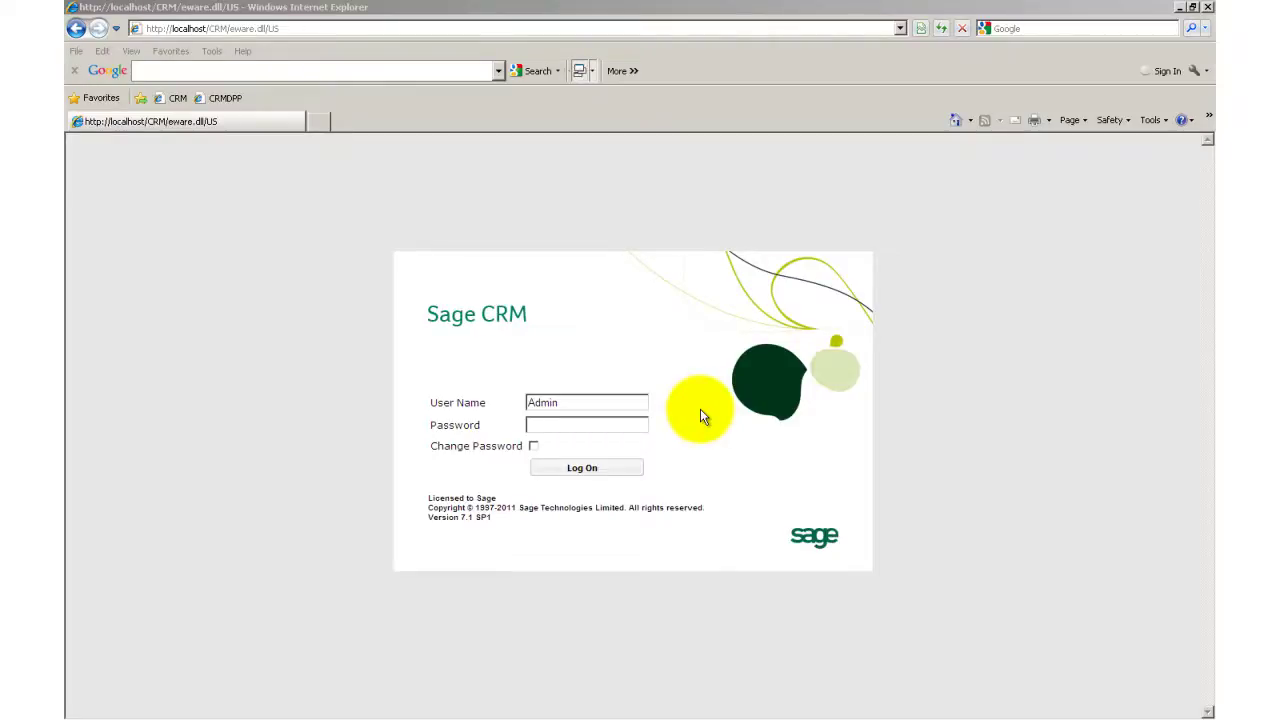
Log on with the Admin account and open the summary of the recently viewed company Gatecom Inc.
{"action": "left_click", "coordinate": [583, 488]}
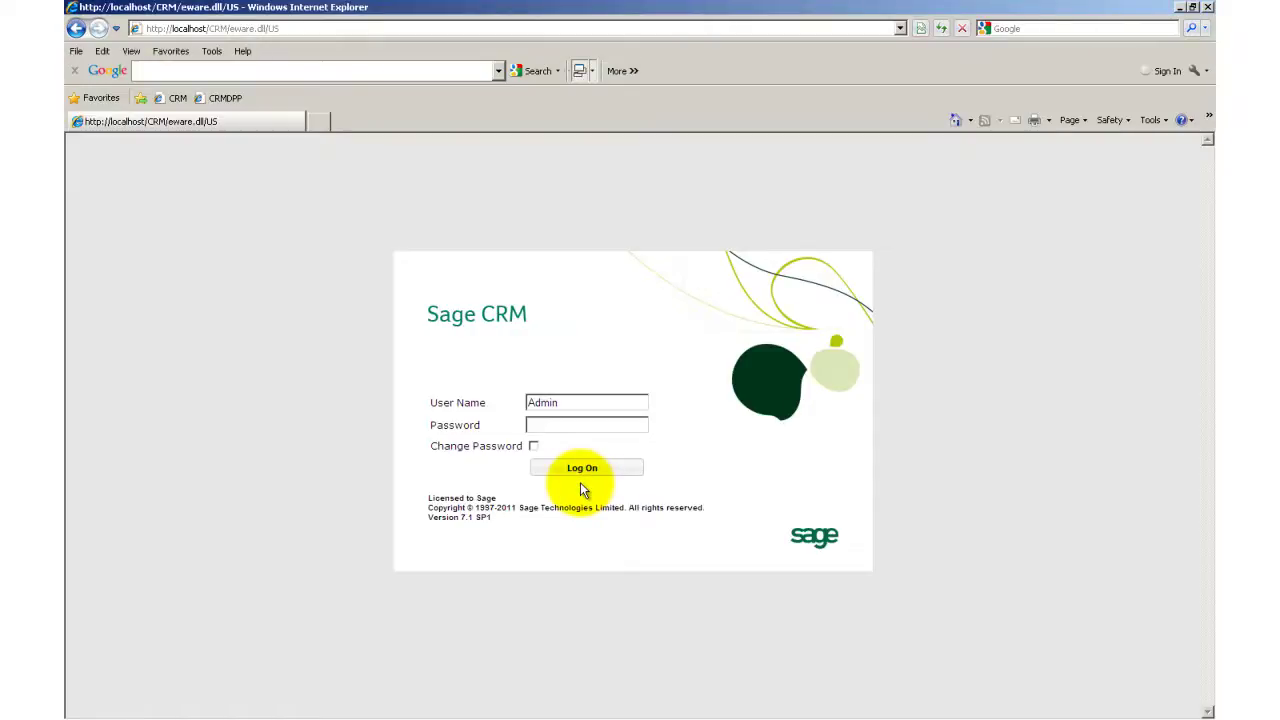
{"action": "left_click", "coordinate": [582, 476]}
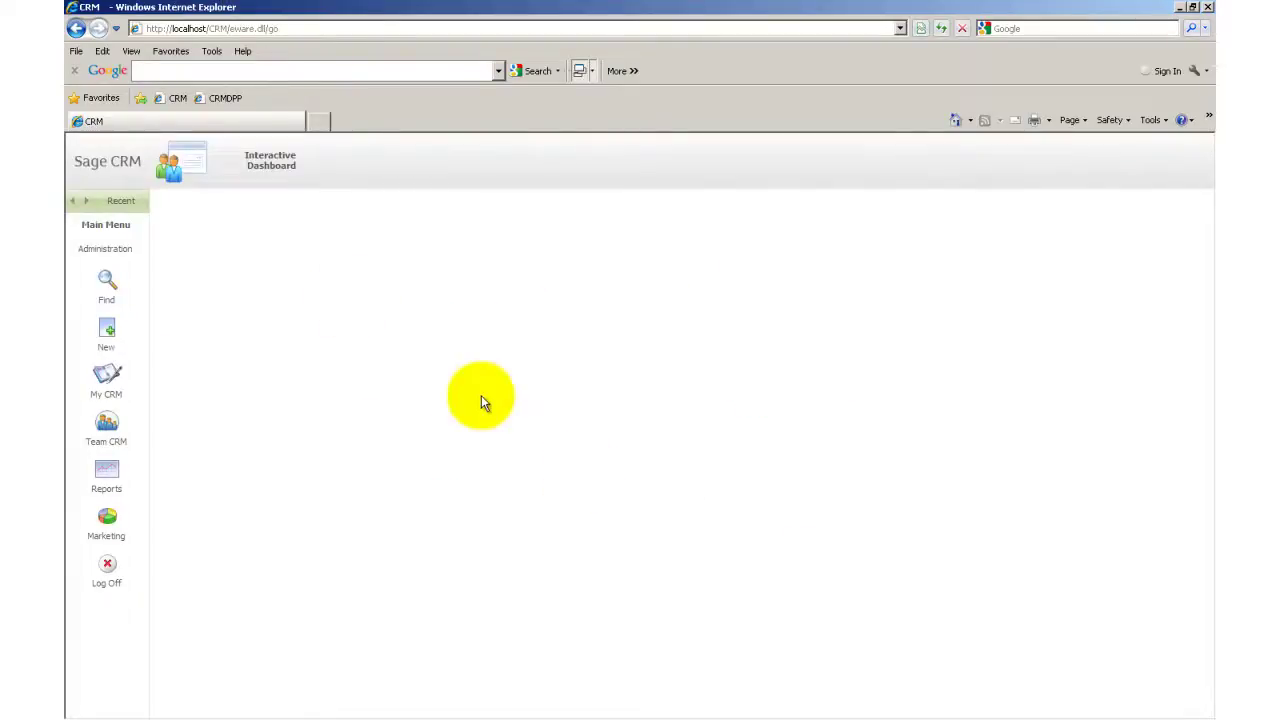
{"action": "left_click", "coordinate": [134, 208]}
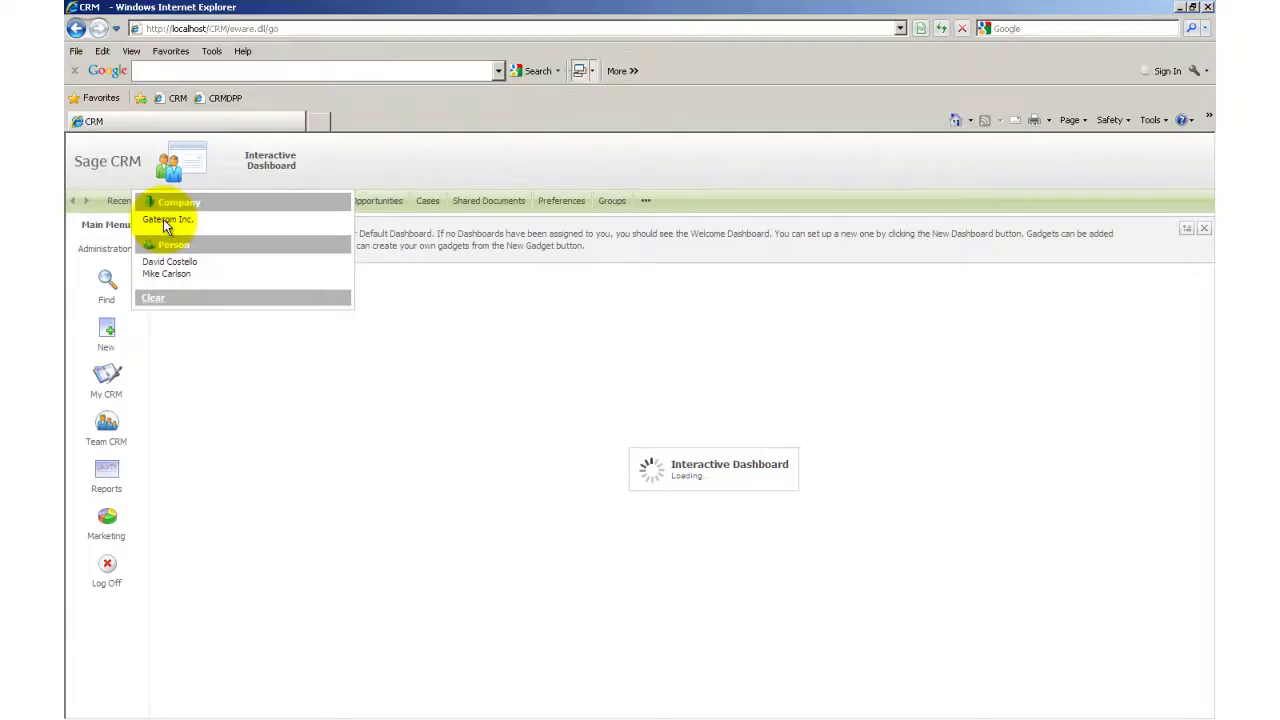
{"action": "left_click", "coordinate": [163, 219]}
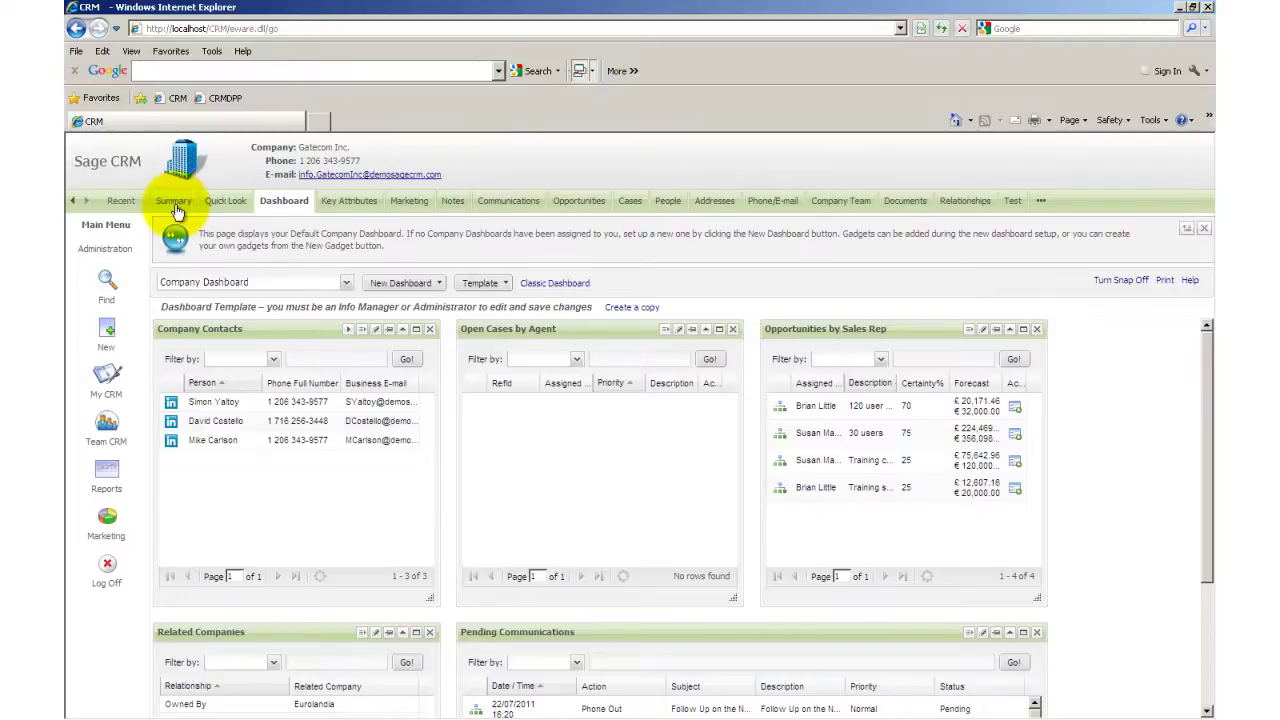
{"action": "left_click", "coordinate": [176, 210]}
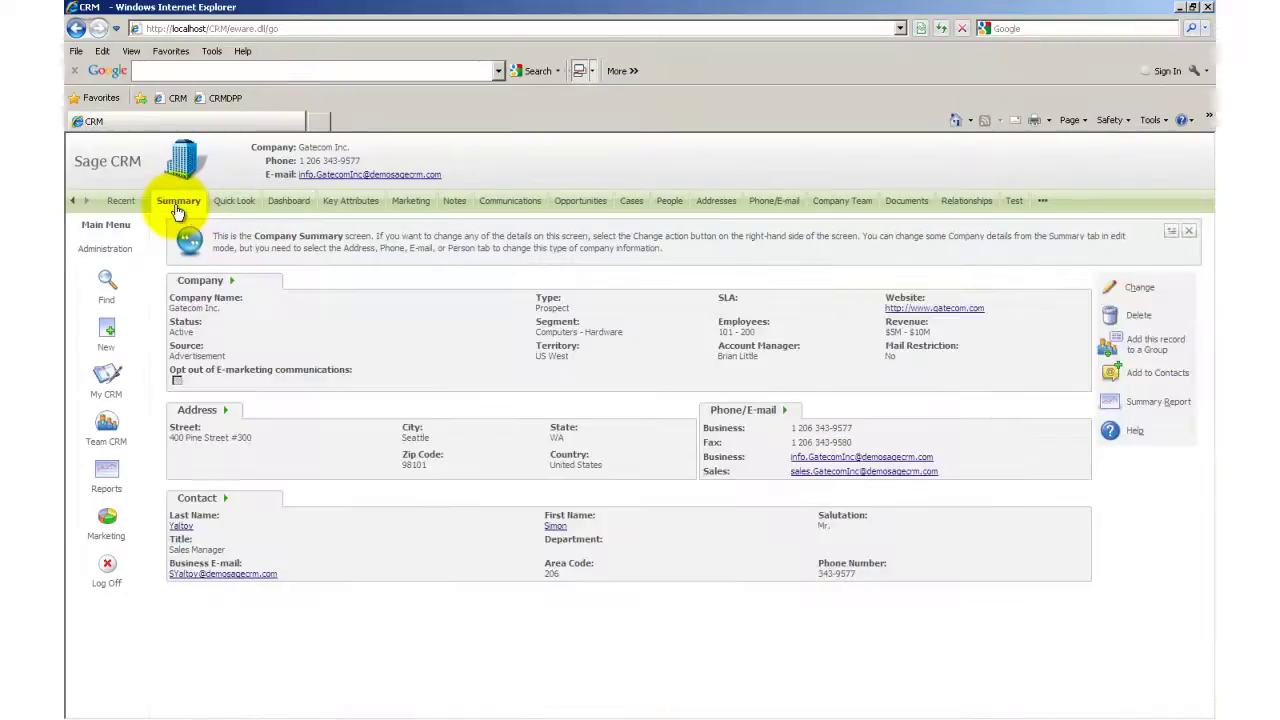
Turn on Inline Translation Mode in the administration area's customization settings for translations.
{"action": "left_click", "coordinate": [90, 250]}
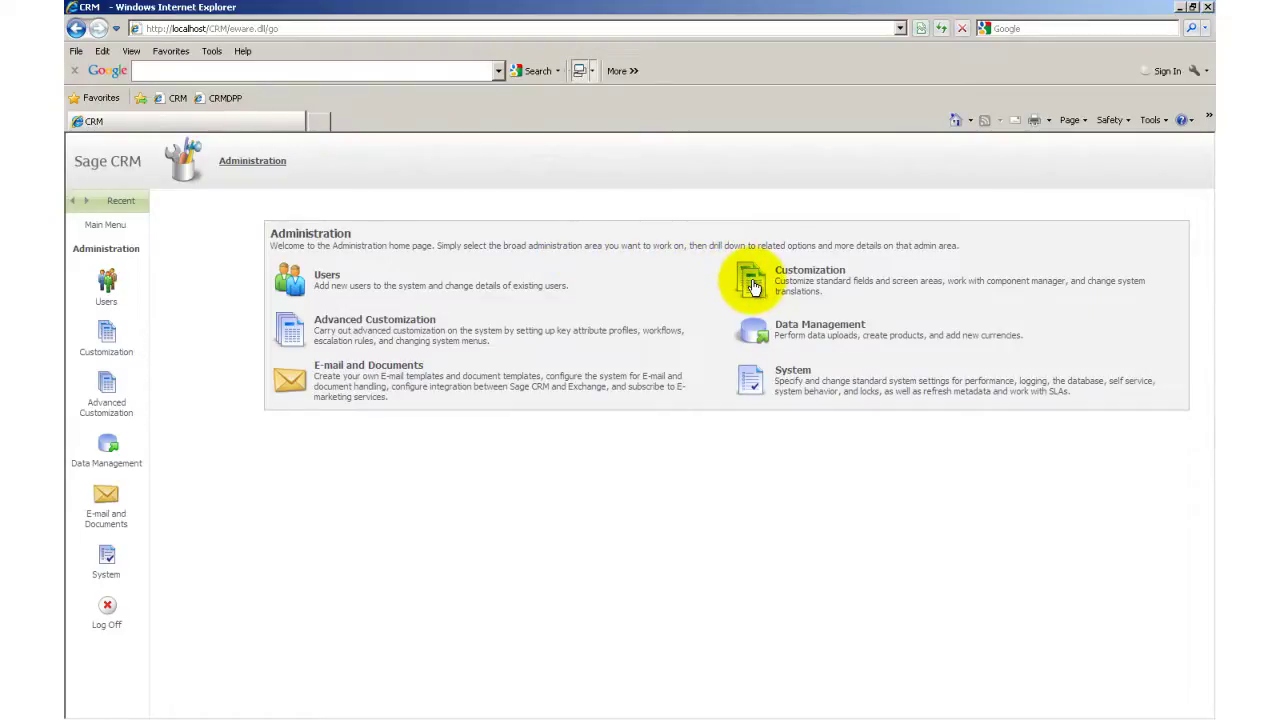
{"action": "left_click", "coordinate": [753, 285]}
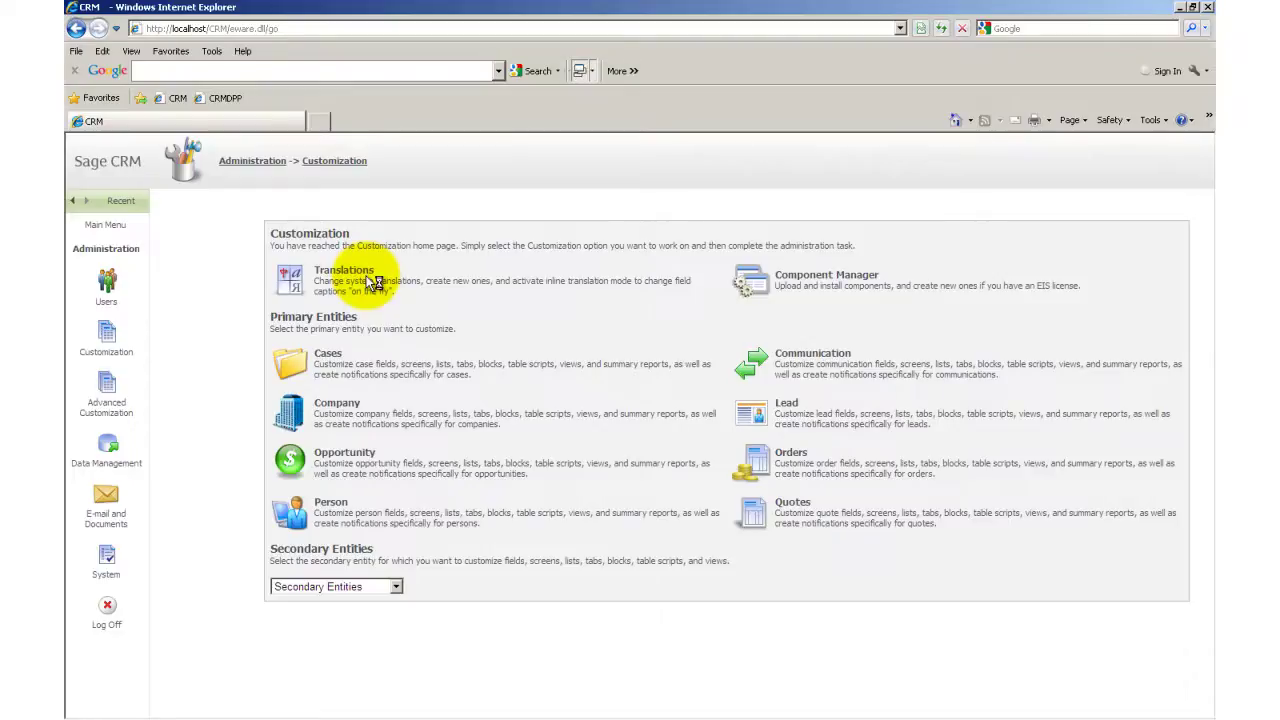
{"action": "left_click", "coordinate": [372, 281]}
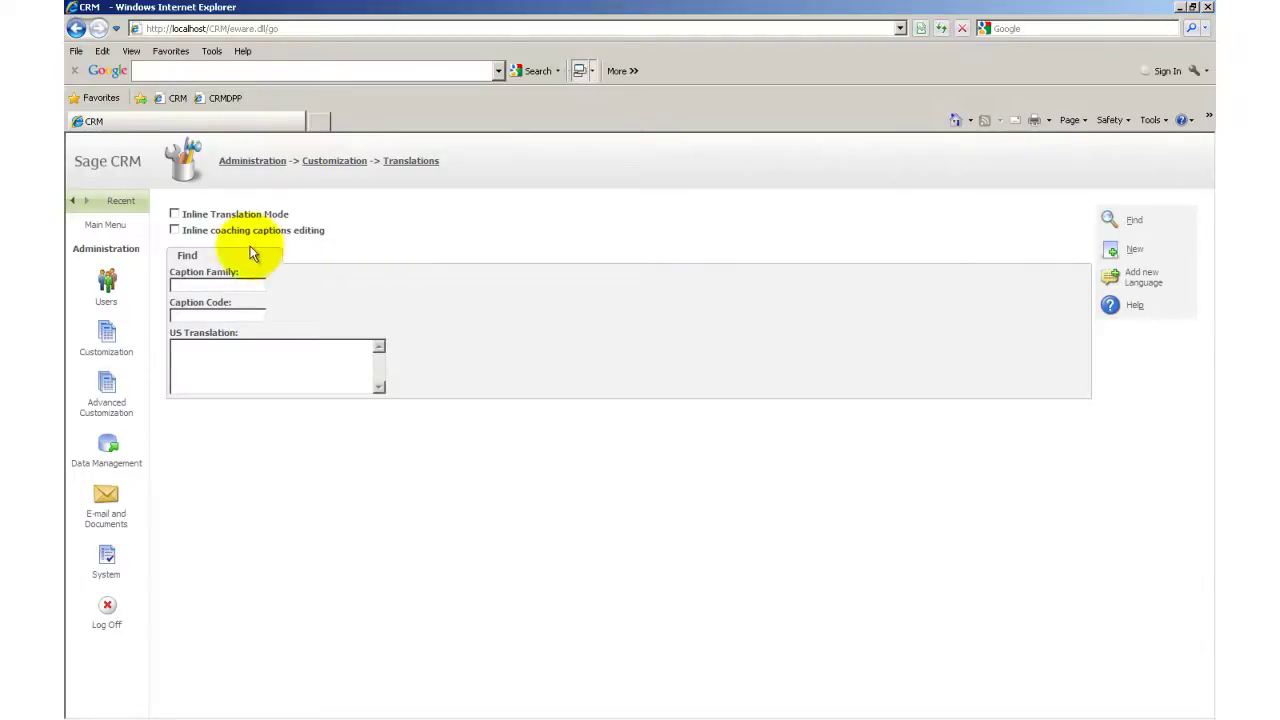
{"action": "left_click", "coordinate": [174, 219]}
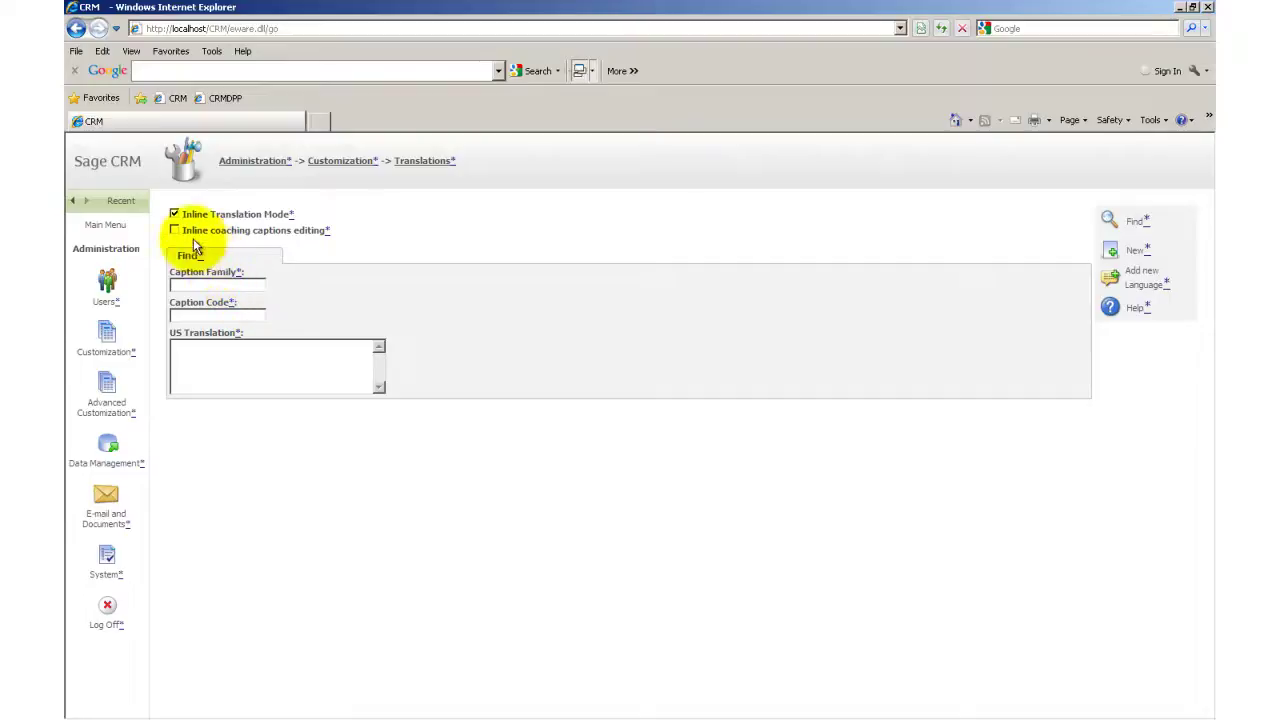
Reopen the Gatecom Inc. summary and open the inline translation of the header's Company caption.
{"action": "left_click", "coordinate": [121, 203]}
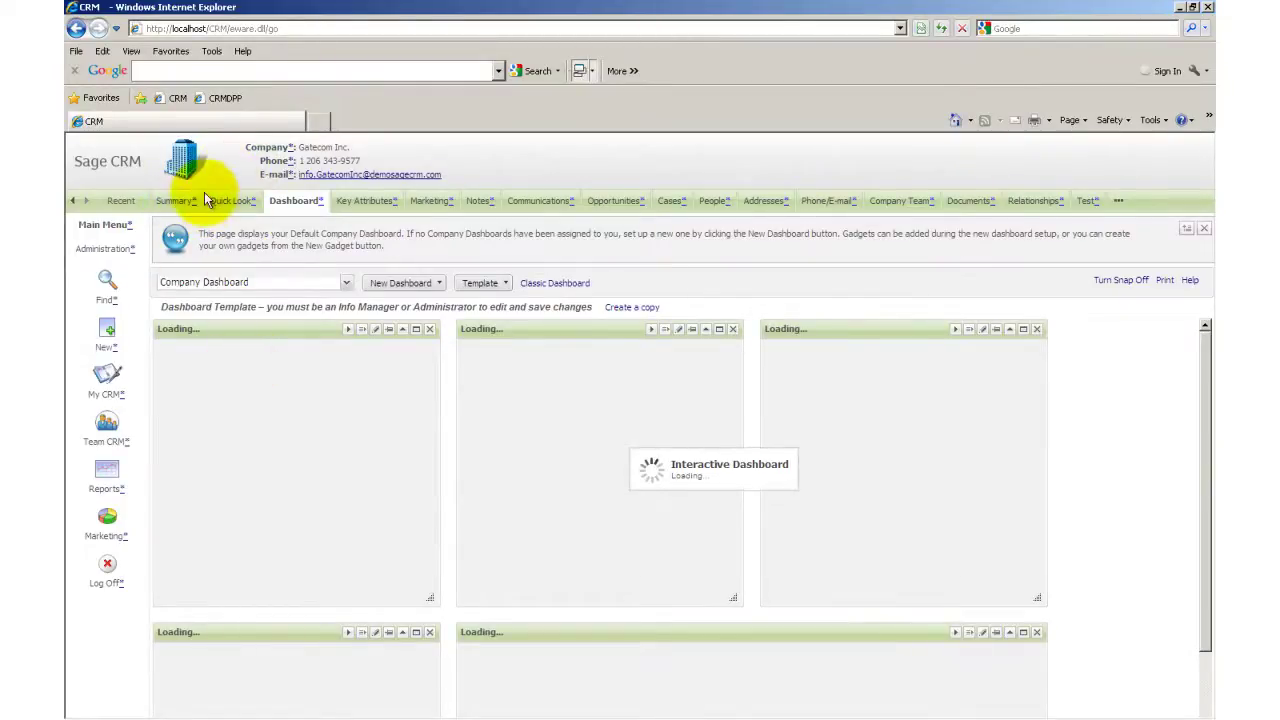
{"action": "left_click", "coordinate": [293, 150]}
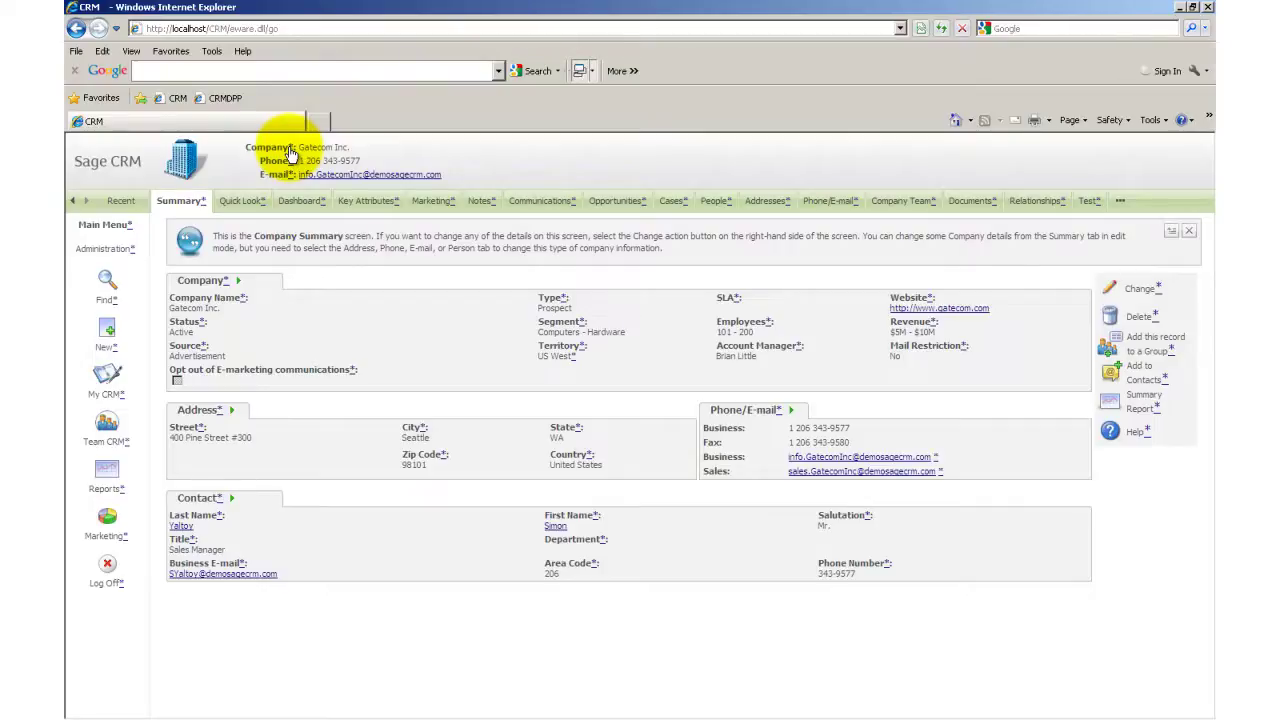
{"action": "left_click", "coordinate": [288, 148]}
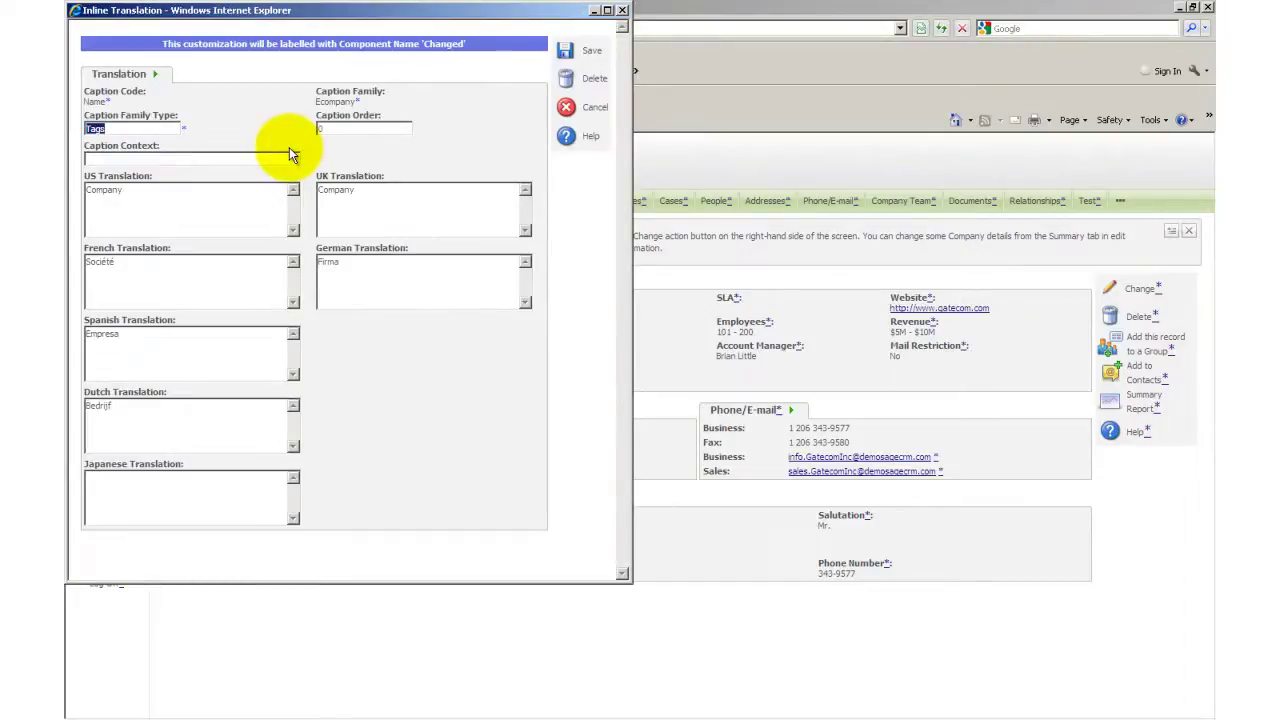
Set the header caption's US translation to Organization and its UK translation to Organisation, and save the translation.
{"action": "left_click", "coordinate": [176, 188]}
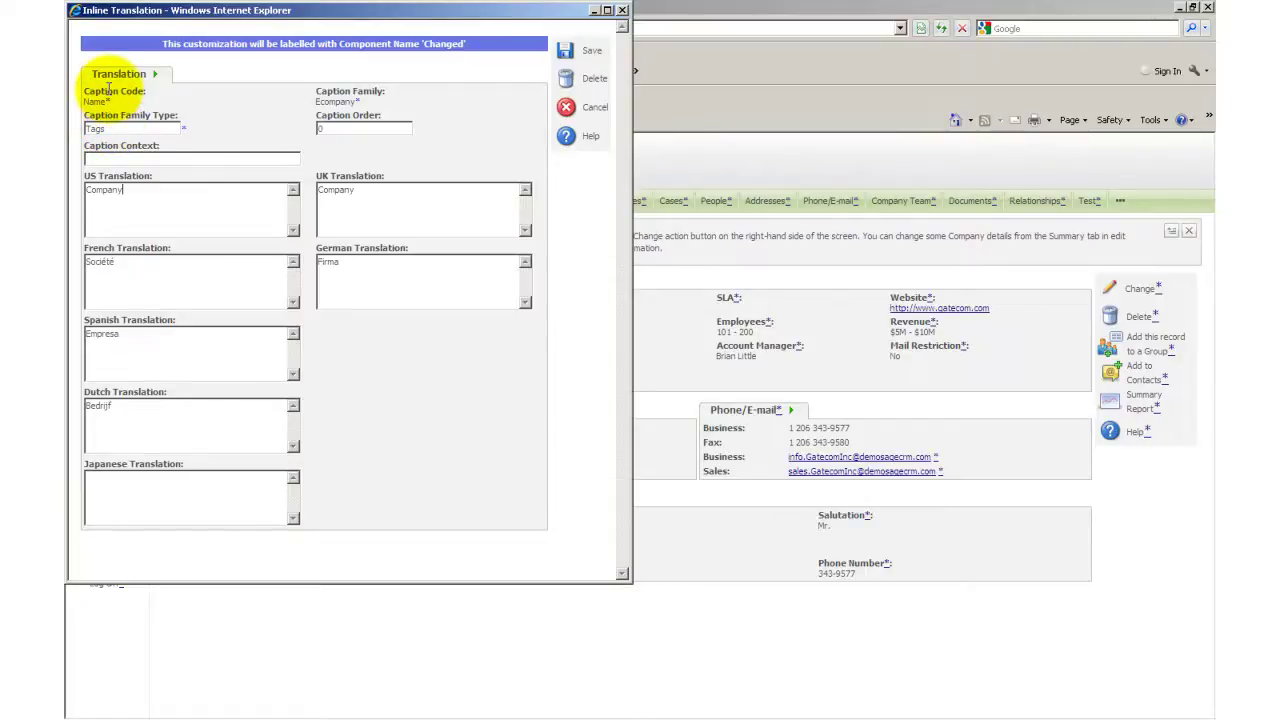
{"action": "double_click", "coordinate": [109, 90]}
{"action": "left_click_drag", "start_coordinate": [132, 91], "coordinate": [290, 92]}
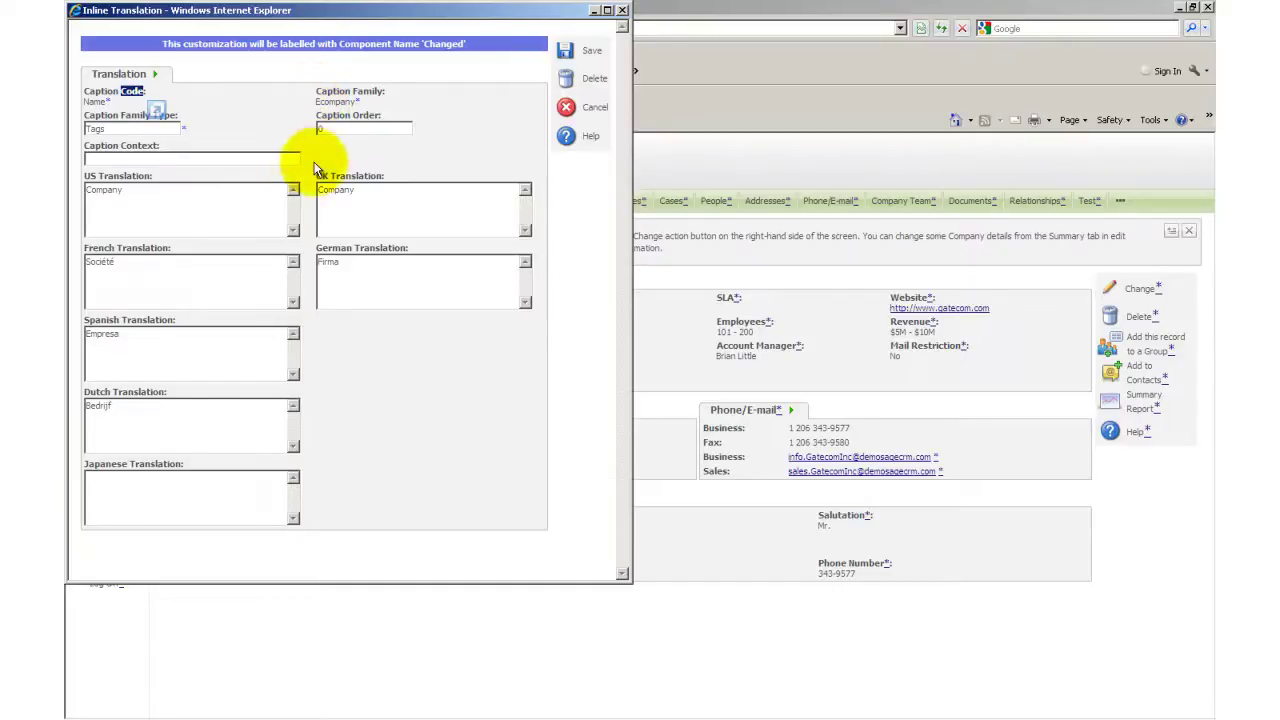
{"action": "left_click_drag", "start_coordinate": [313, 168], "coordinate": [298, 189]}
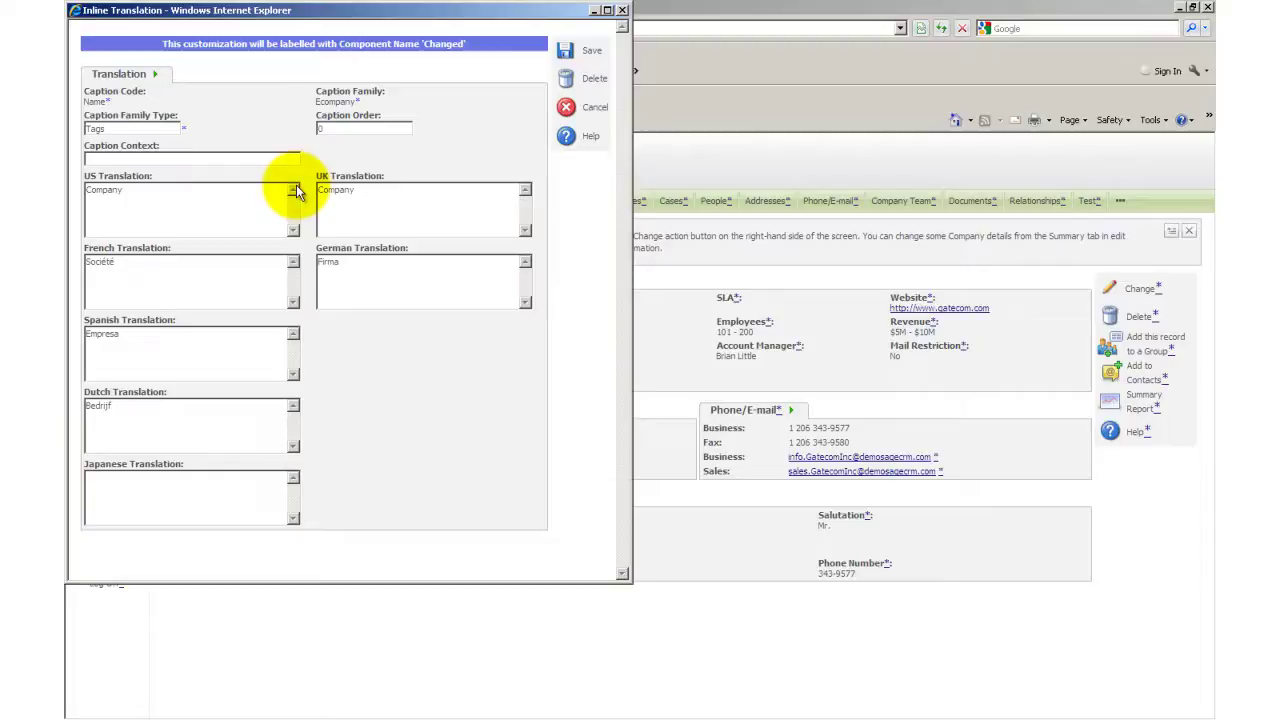
{"action": "key", "text": "ctrl+a"}
{"action": "type", "text": "Orag"}
{"action": "key", "text": "BackSpace"}
{"action": "key", "text": "BackSpace"}
{"action": "type", "text": "ga"}
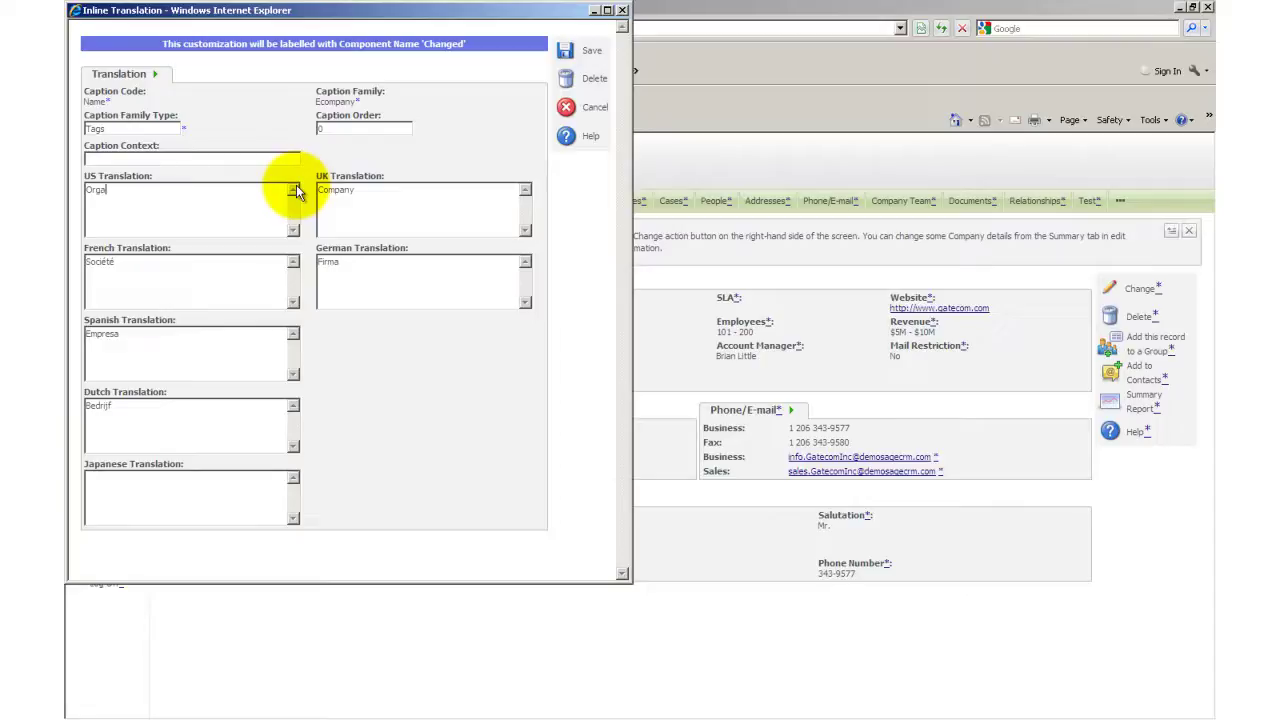
{"action": "type", "text": "nization"}
{"action": "left_click_drag", "start_coordinate": [397, 185], "coordinate": [294, 186]}
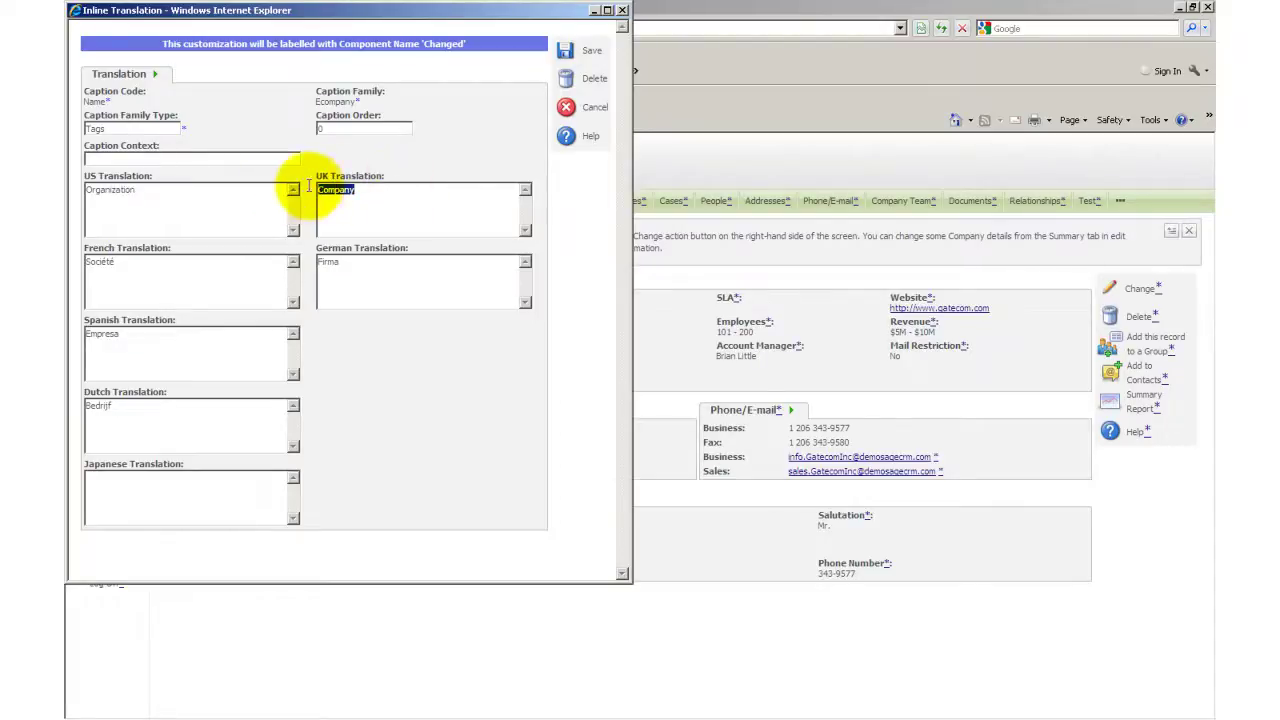
{"action": "type", "text": "Organisation"}
{"action": "left_click", "coordinate": [561, 53]}
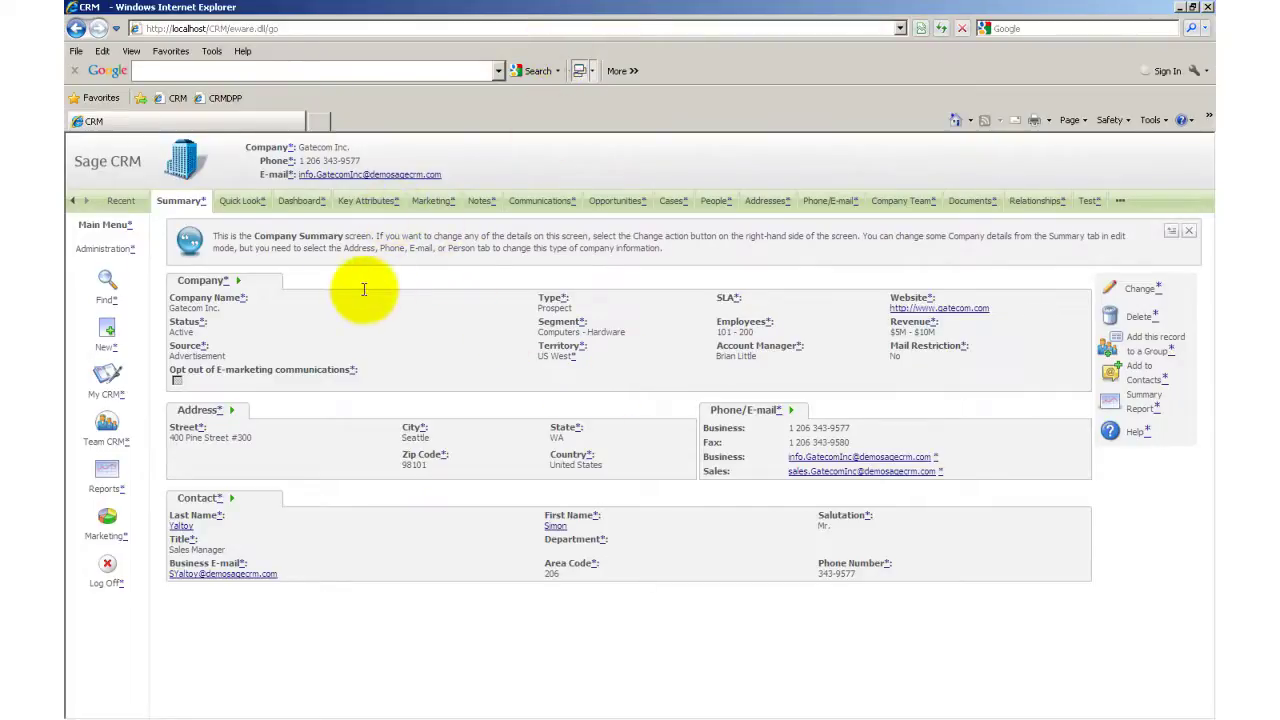
Reload the Gatecom Inc. summary and check the translated caption in the header.
{"action": "left_click", "coordinate": [180, 203]}
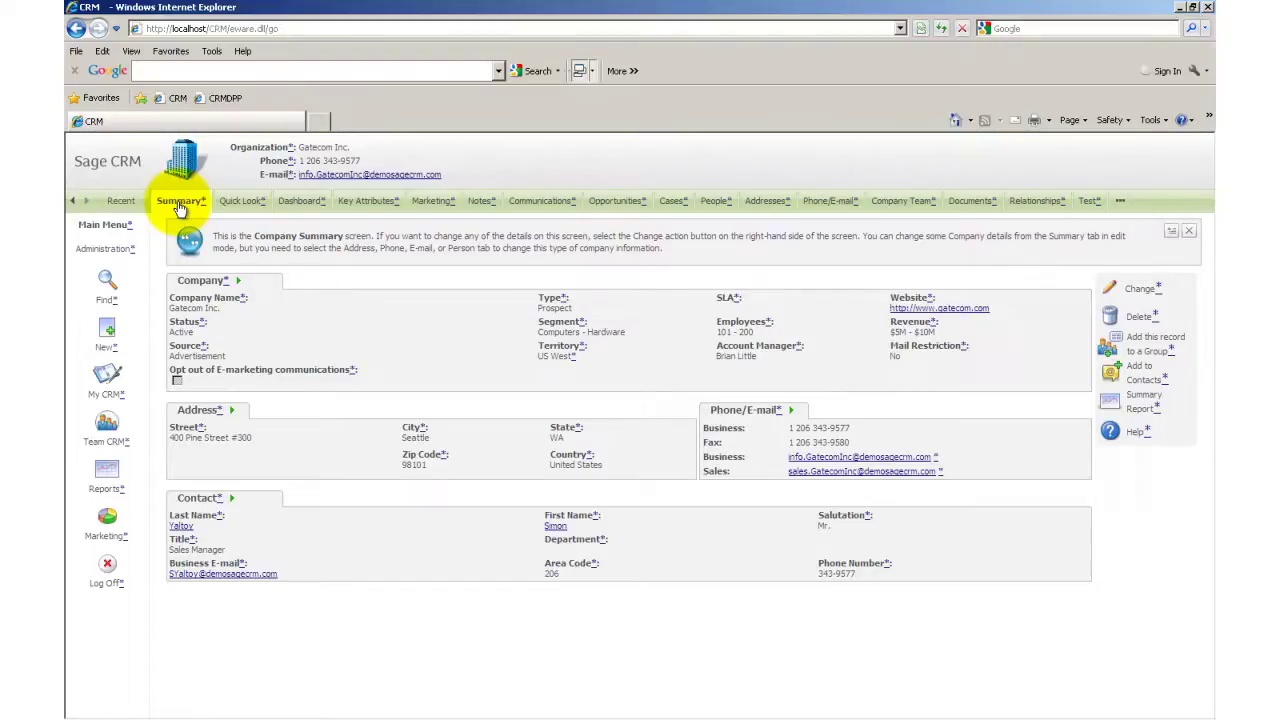
{"action": "double_click", "coordinate": [258, 148]}
{"action": "left_click_drag", "start_coordinate": [258, 148], "coordinate": [260, 158]}
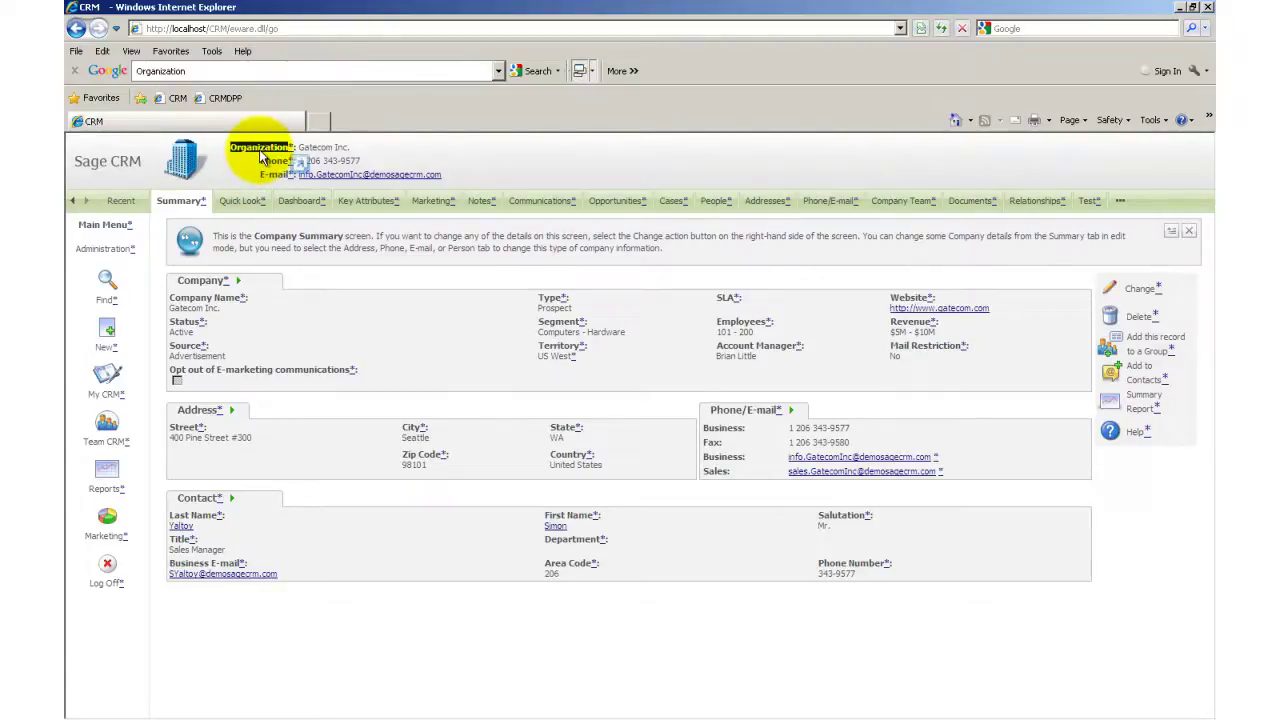
Set the US translation of the Company title on the summary's first panel to Organization.
{"action": "left_click", "coordinate": [224, 286]}
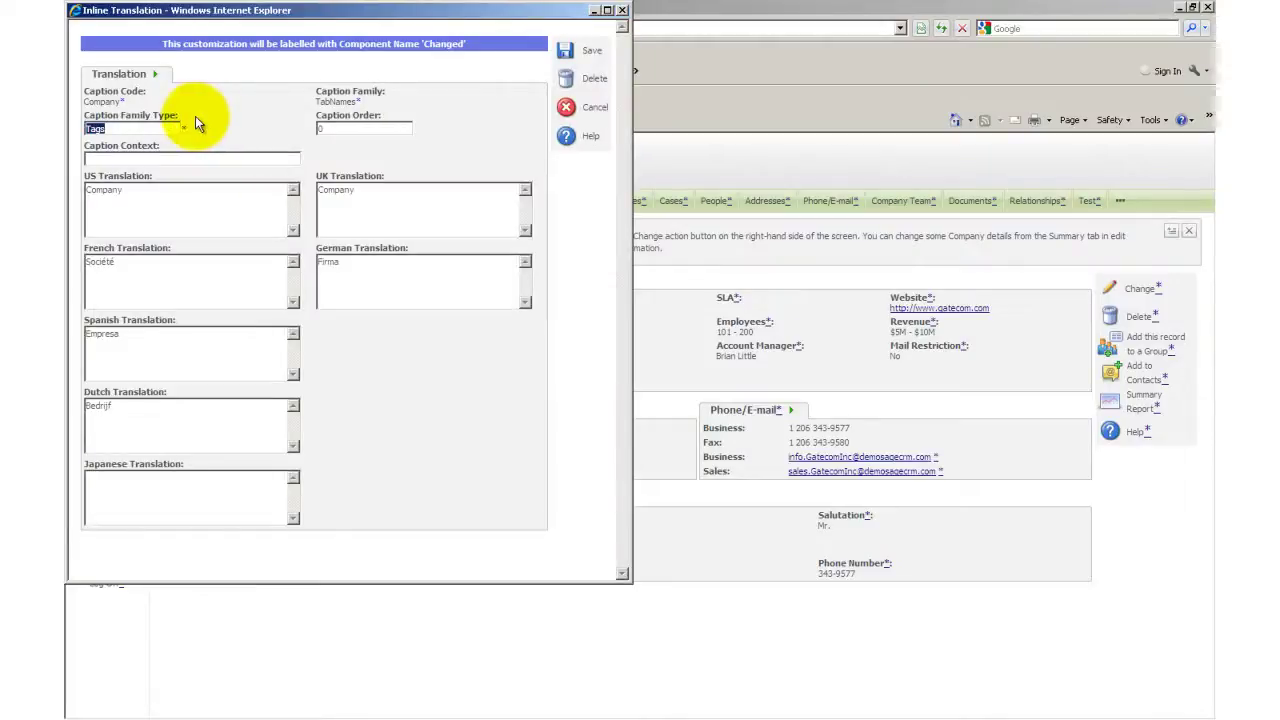
{"action": "left_click", "coordinate": [147, 190]}
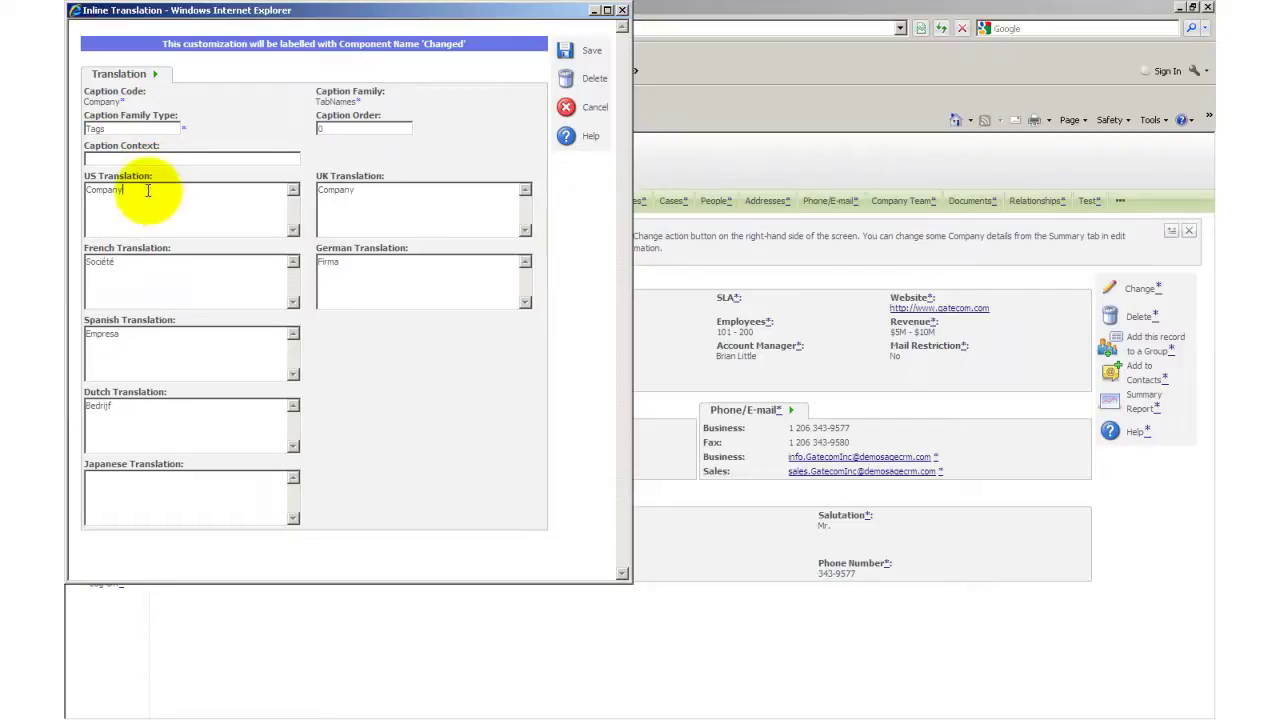
{"action": "double_click", "coordinate": [147, 190]}
{"action": "type", "text": "Oragin"}
{"action": "key", "text": "BackSpace"}
{"action": "key", "text": "BackSpace"}
{"action": "key", "text": "BackSpace"}
{"action": "key", "text": "BackSpace"}
{"action": "type", "text": "ganization"}
Set the panel title's UK translation to Organisation and save the translation.
{"action": "key", "text": "Tab"}
{"action": "key", "text": "ctrl+a"}
{"action": "type", "text": "Orag"}
{"action": "key", "text": "BackSpace"}
{"action": "type", "text": "ganisation"}
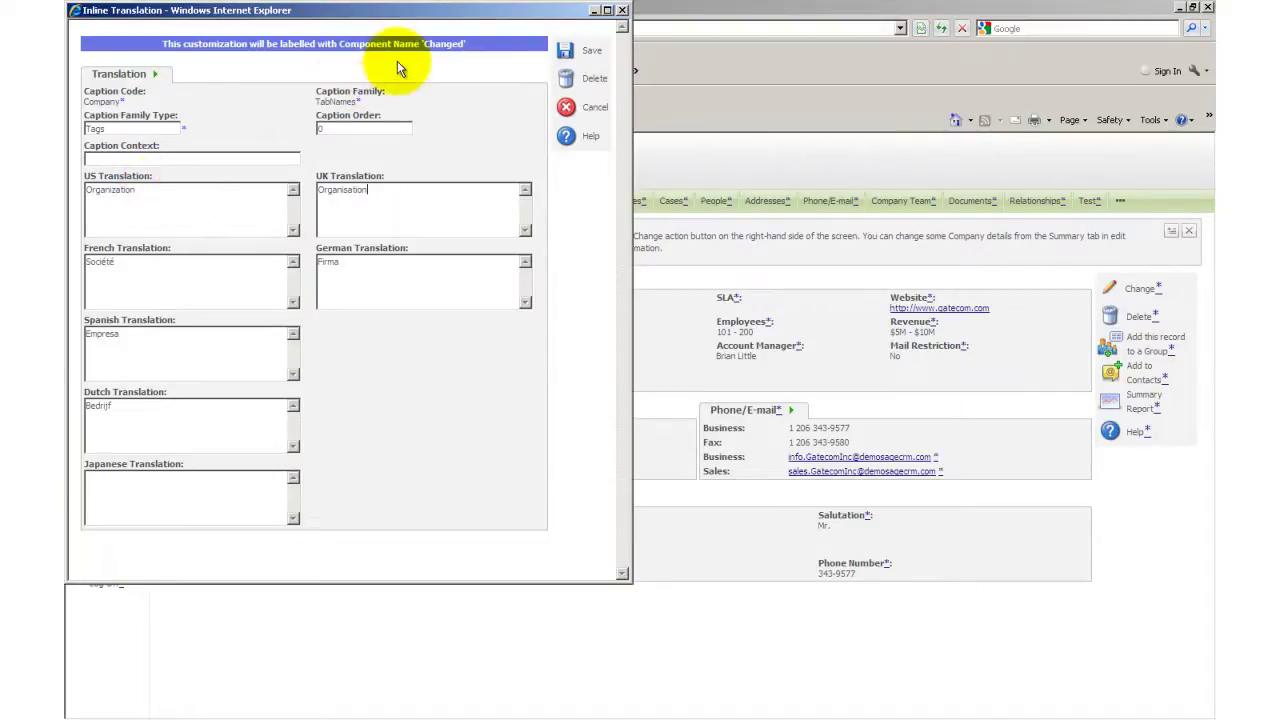
{"action": "left_click", "coordinate": [565, 53]}
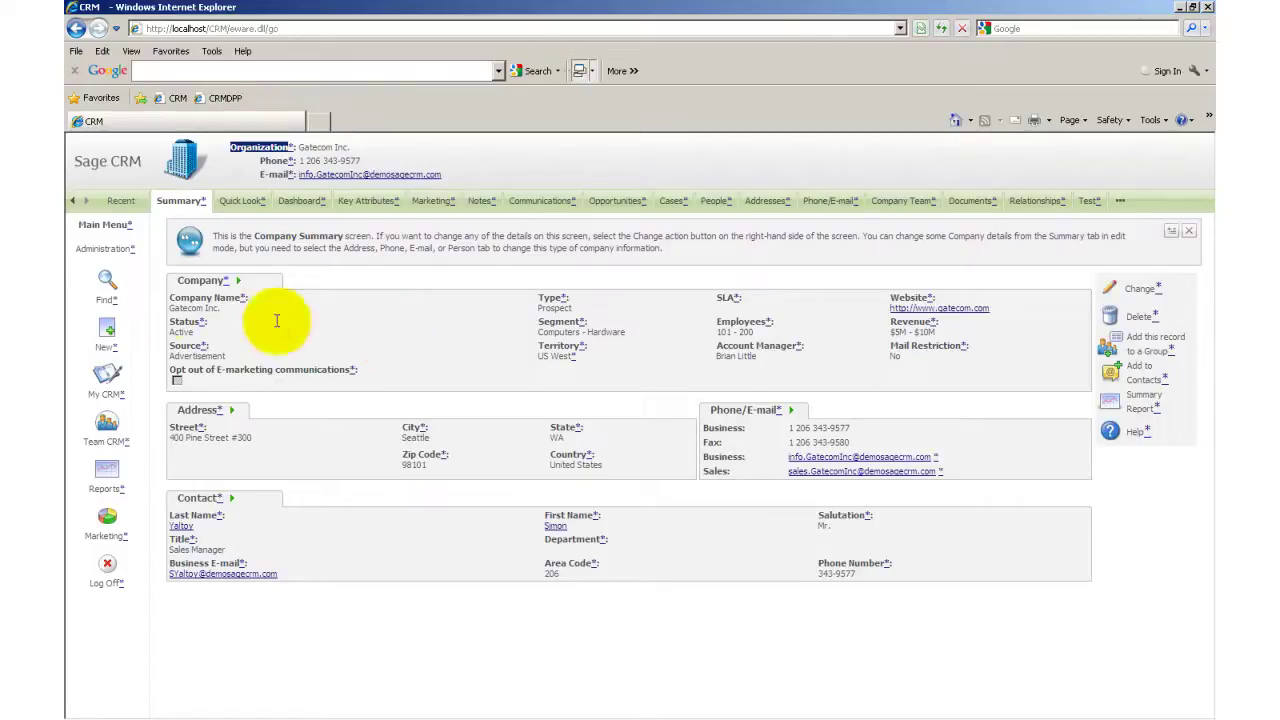
Reload the company summary, and turn off Inline Translation Mode in the translation settings.
{"action": "left_click", "coordinate": [176, 208]}
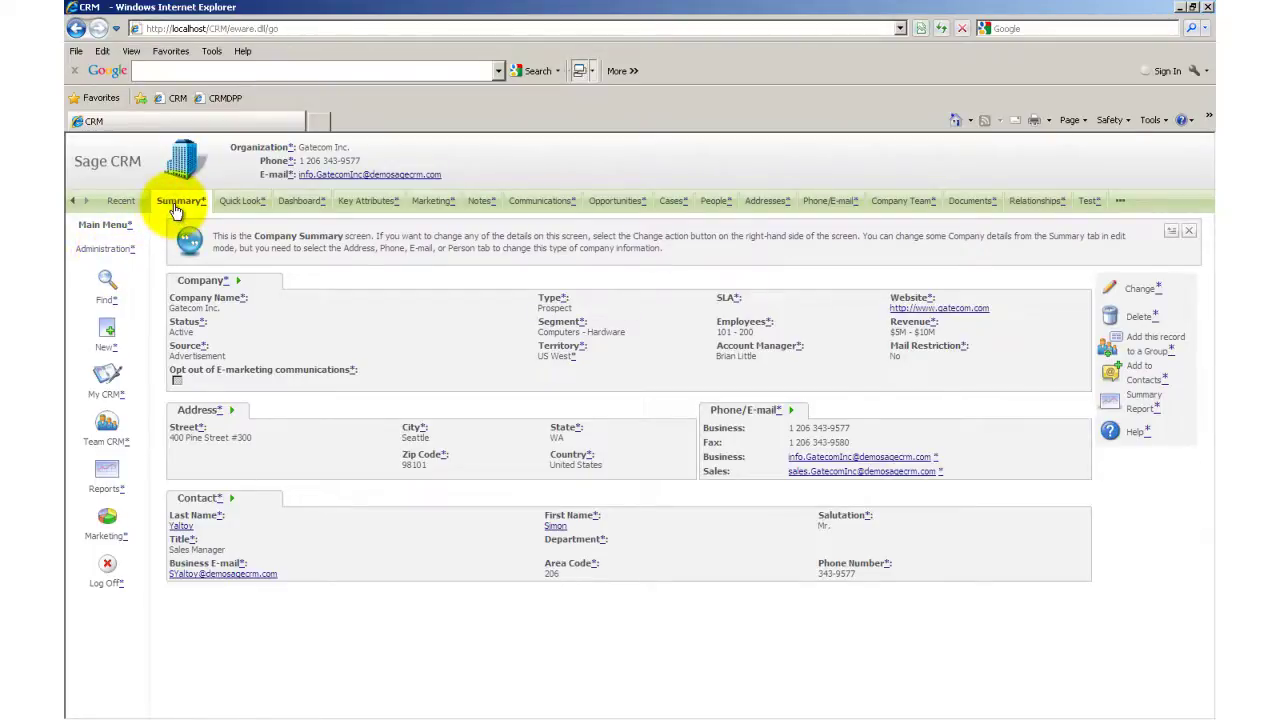
{"action": "left_click", "coordinate": [176, 208]}
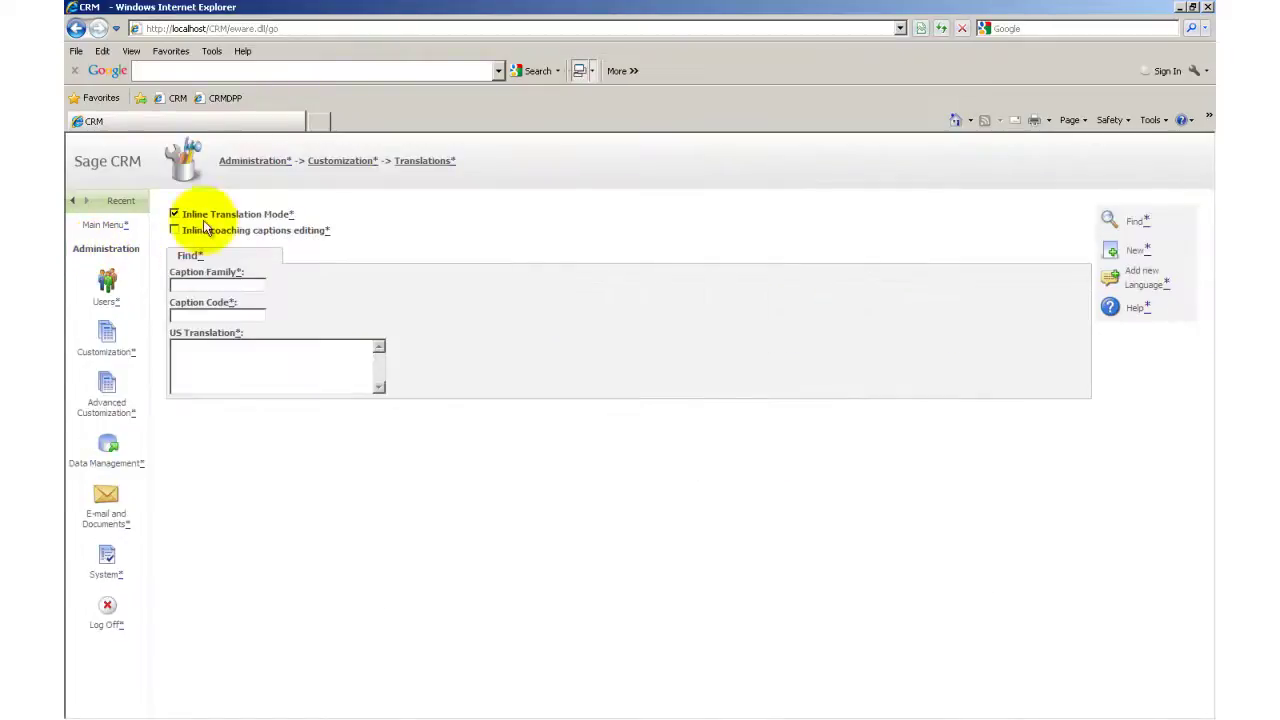
{"action": "left_click", "coordinate": [175, 215]}
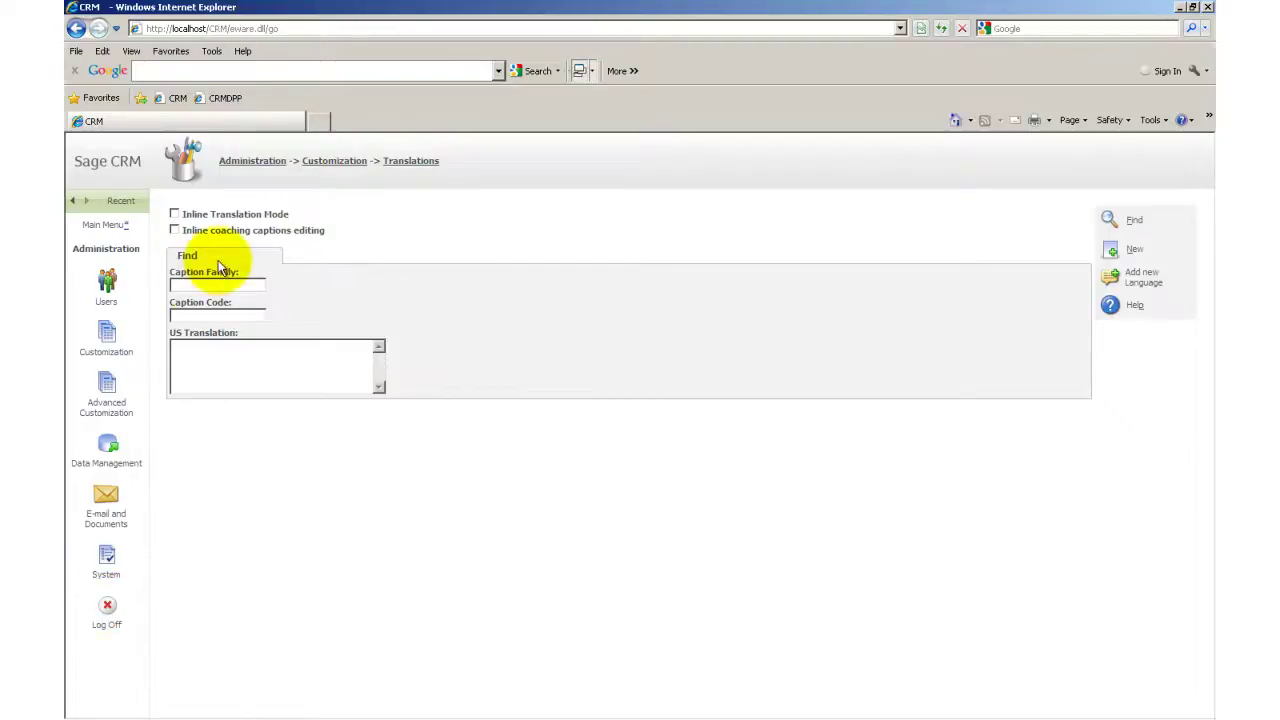
Log off the Admin account and log on with a different user's name, retrying the logon.
{"action": "left_click", "coordinate": [109, 608]}
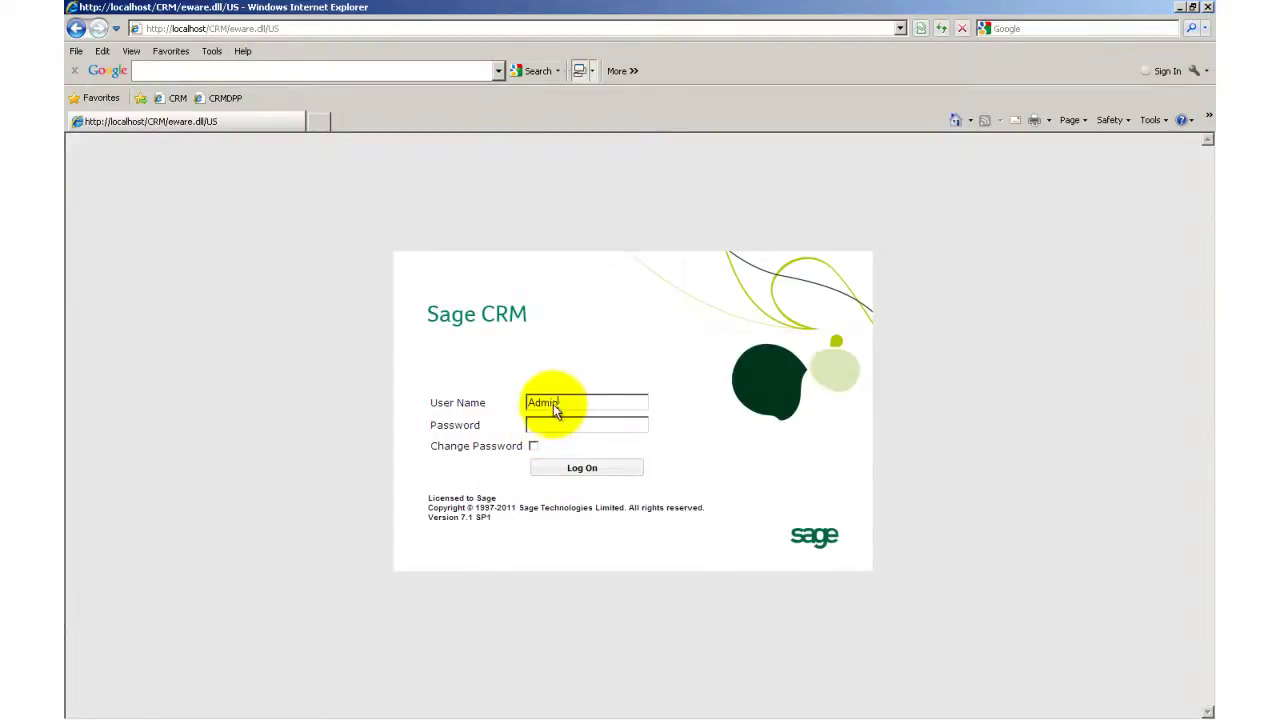
{"action": "left_click", "coordinate": [461, 394]}
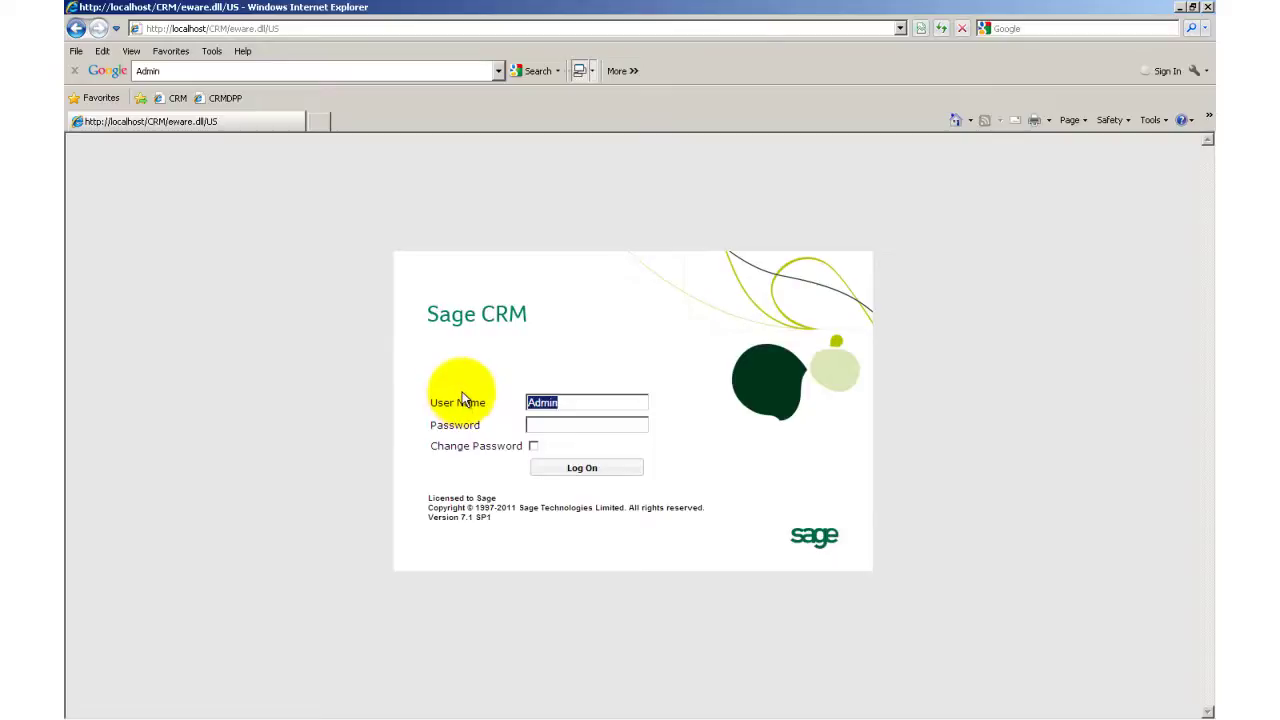
{"action": "type", "text": "ayes"}
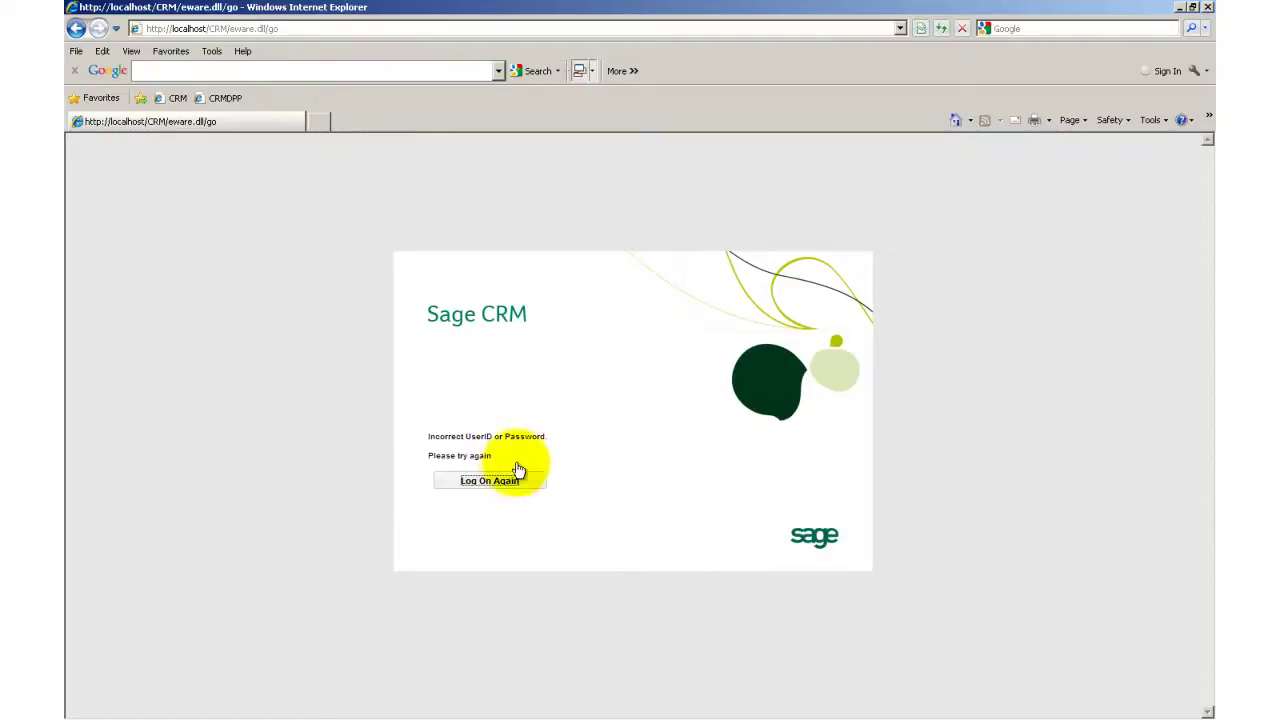
{"action": "left_click", "coordinate": [511, 481]}
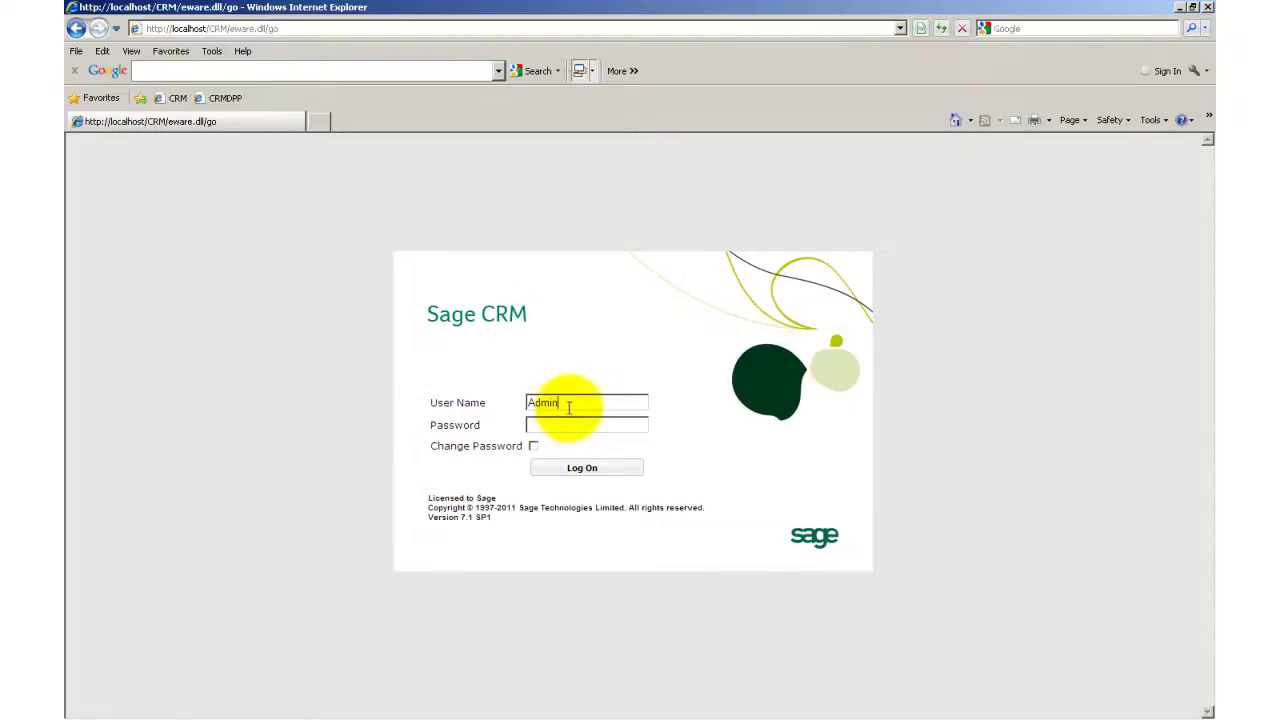
{"action": "double_click", "coordinate": [568, 402]}
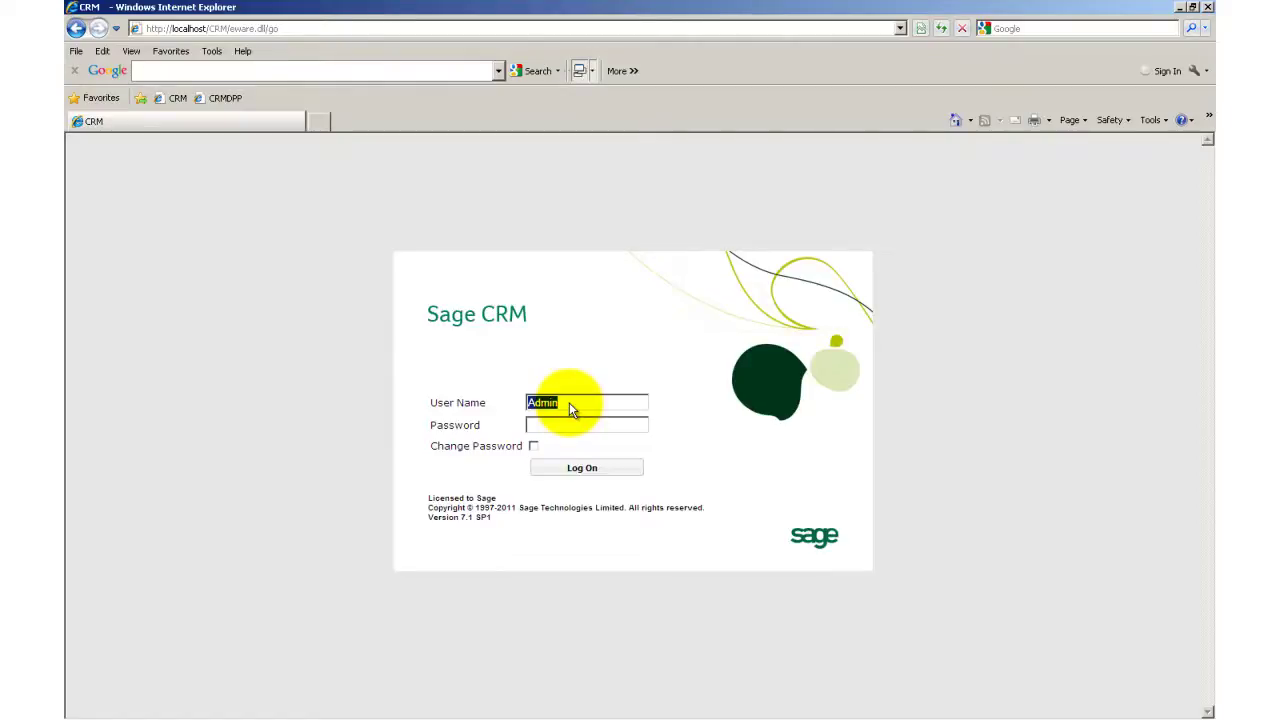
{"action": "key", "text": "Return"}
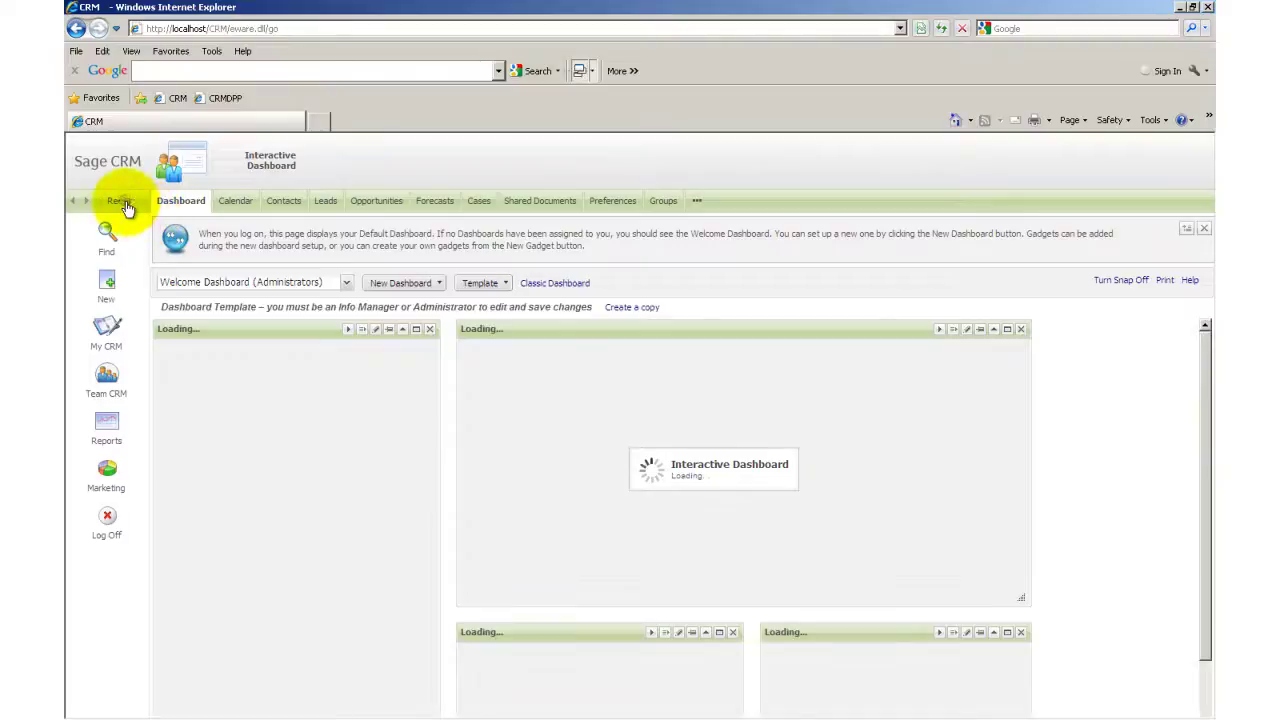
Open the Gatecom Inc. summary and check the header caption and the first panel's title, including in edit mode.
{"action": "left_click", "coordinate": [122, 203]}
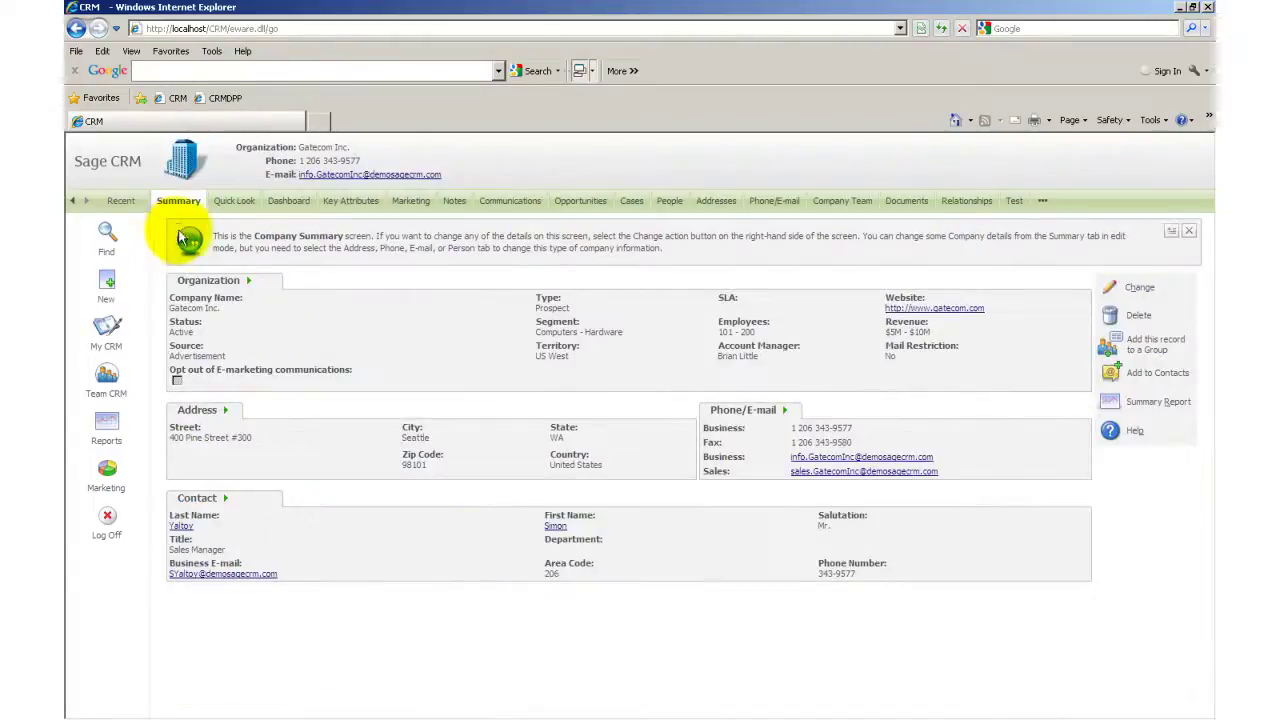
{"action": "double_click", "coordinate": [264, 159]}
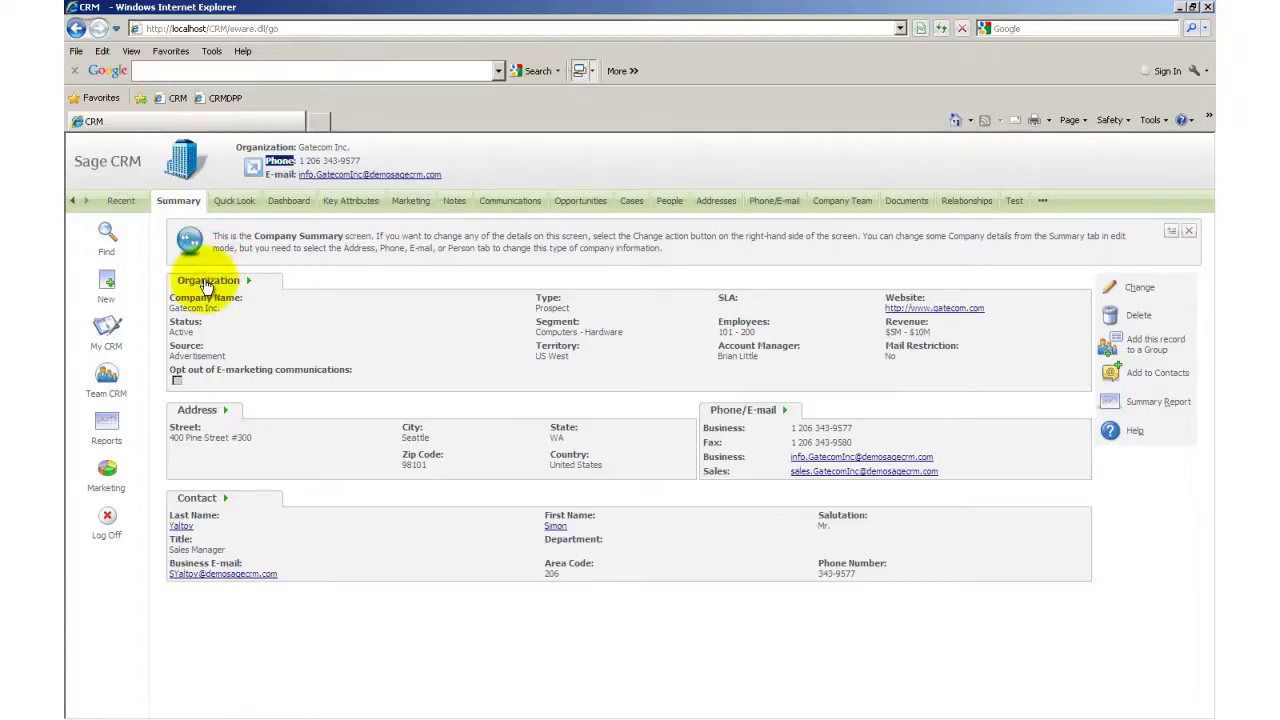
{"action": "left_click", "coordinate": [205, 286]}
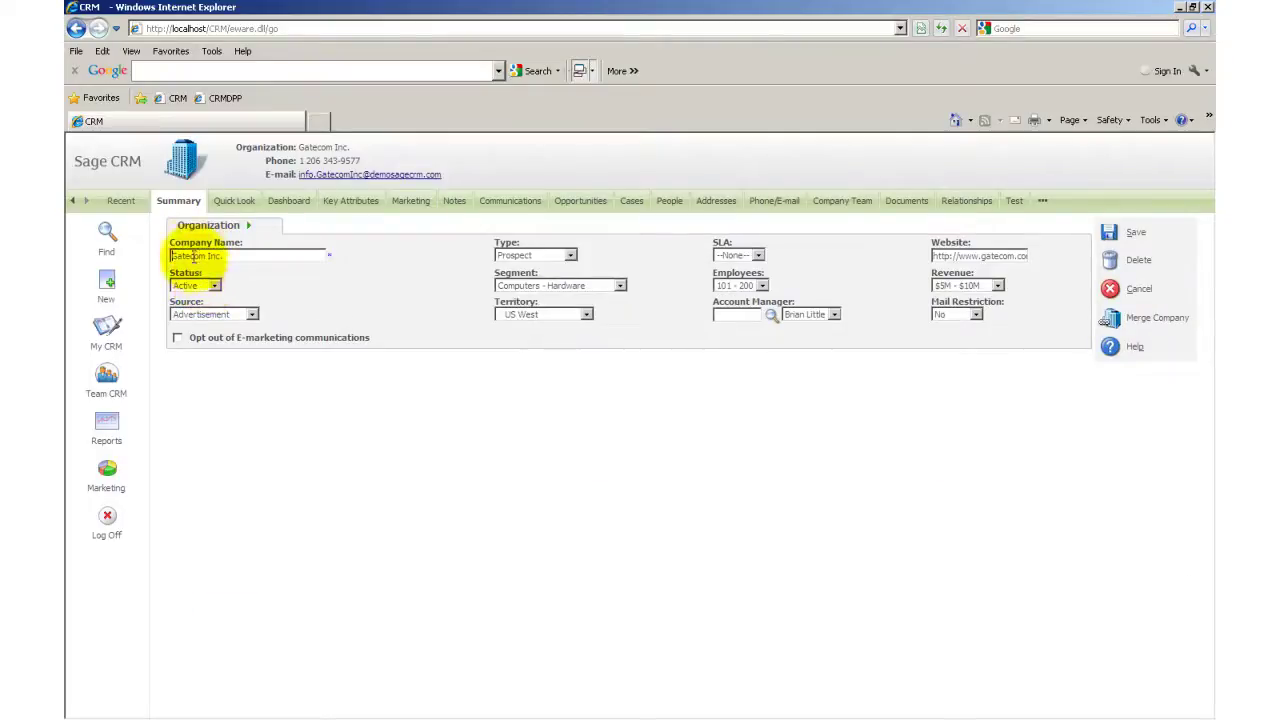
{"action": "left_click", "coordinate": [178, 200]}
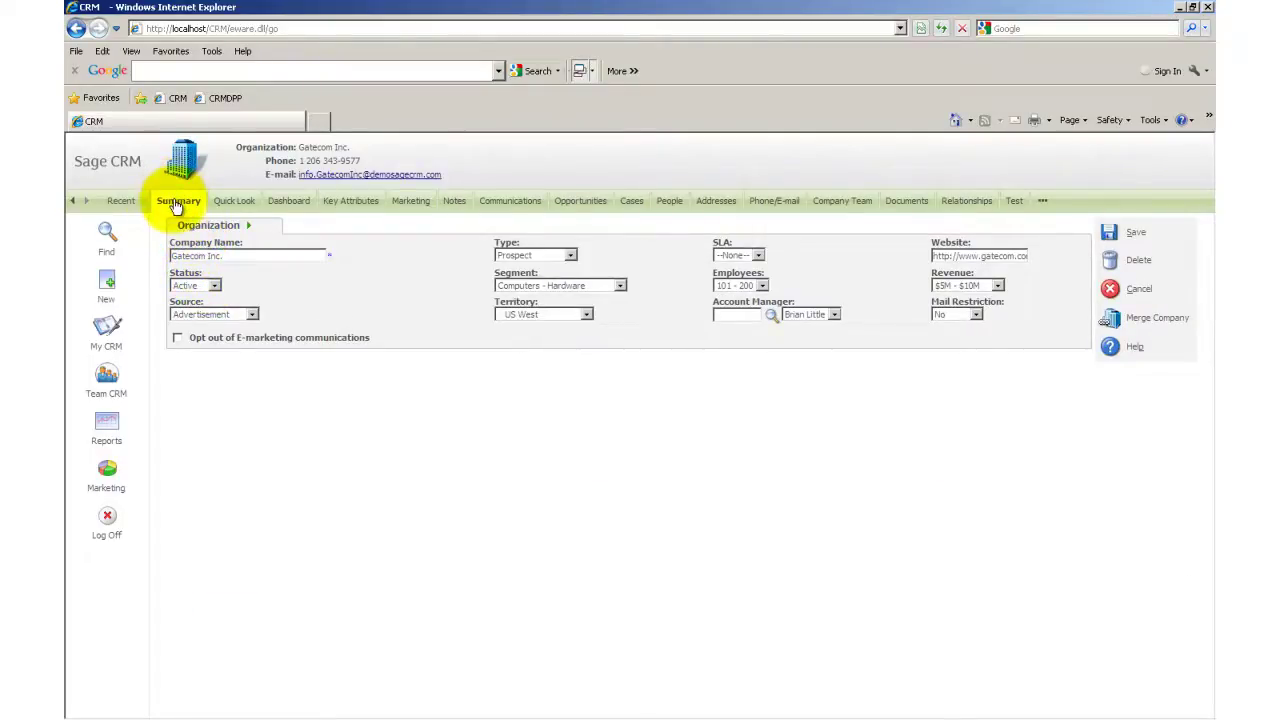